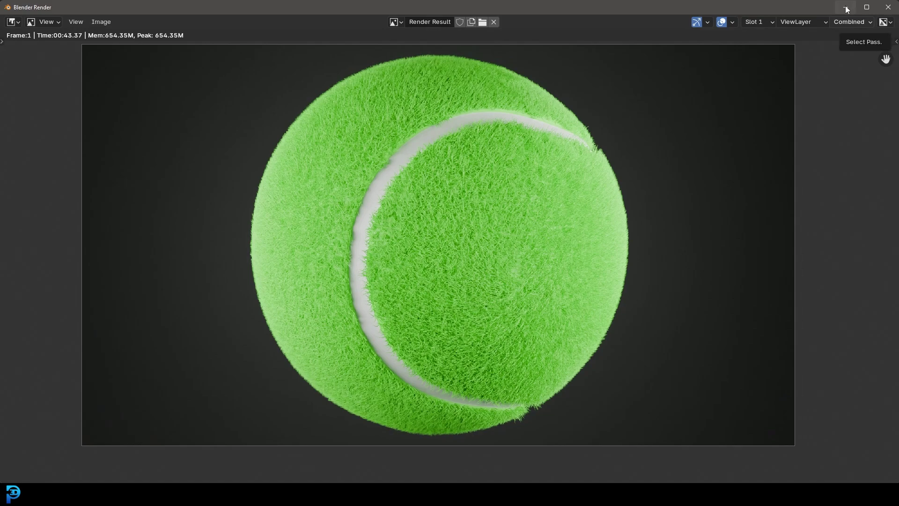
# Examine the finished tennis ball render, focusing on the fuzz and the white seam.
pyautogui.scroll(3, 415, 156)
pyautogui.moveTo(427, 169); pyautogui.dragTo(471, 264, button='middle')
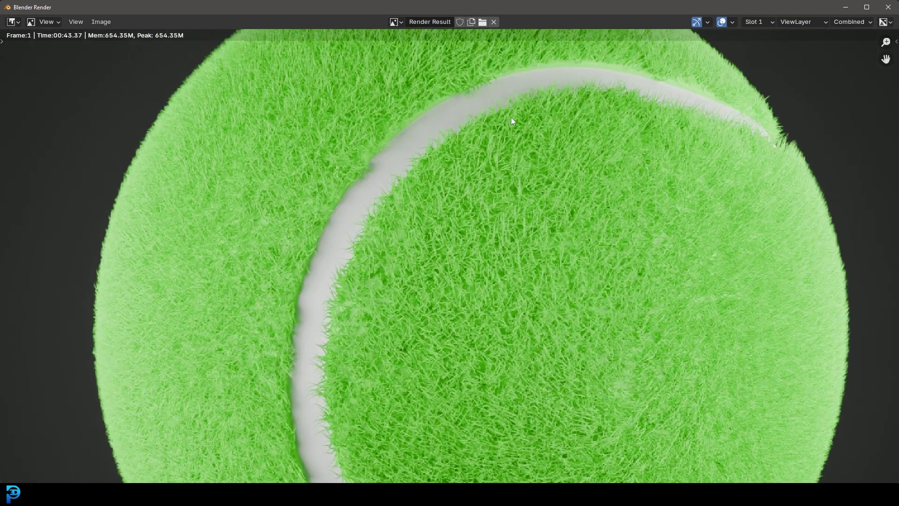
pyautogui.scroll(-3, 516, 181)
pyautogui.scroll(2, 508, 183)
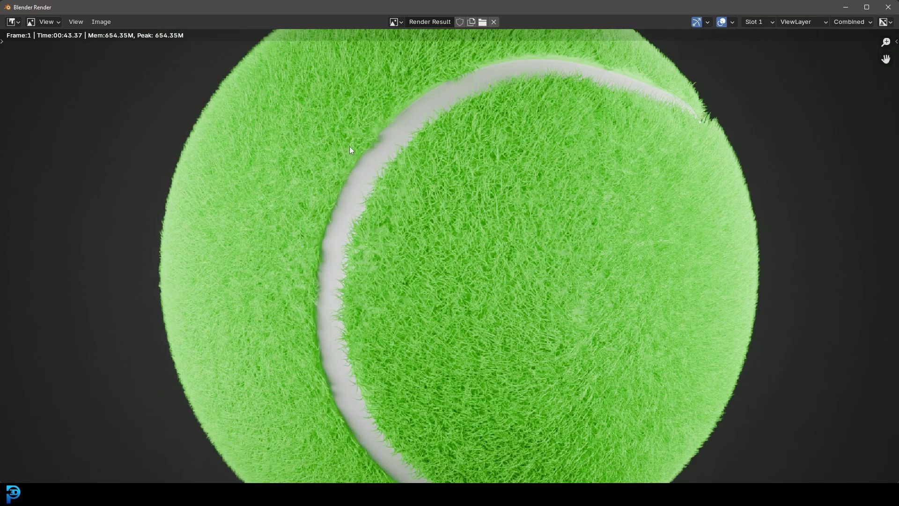
pyautogui.scroll(-2, 581, 178)
pyautogui.moveTo(425, 182); pyautogui.dragTo(404, 156, button='middle')
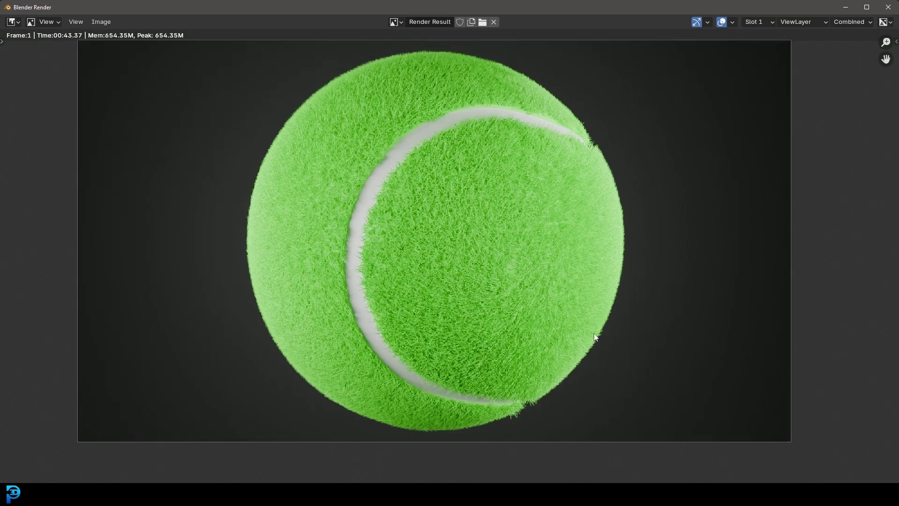
# Inspect the finished tennis ball model from several sides in the viewport, including its mesh in Edit Mode.
pyautogui.click(845, 7)
pyautogui.click(425, 205)
pyautogui.moveTo(426, 205); pyautogui.dragTo(459, 215, button='middle')
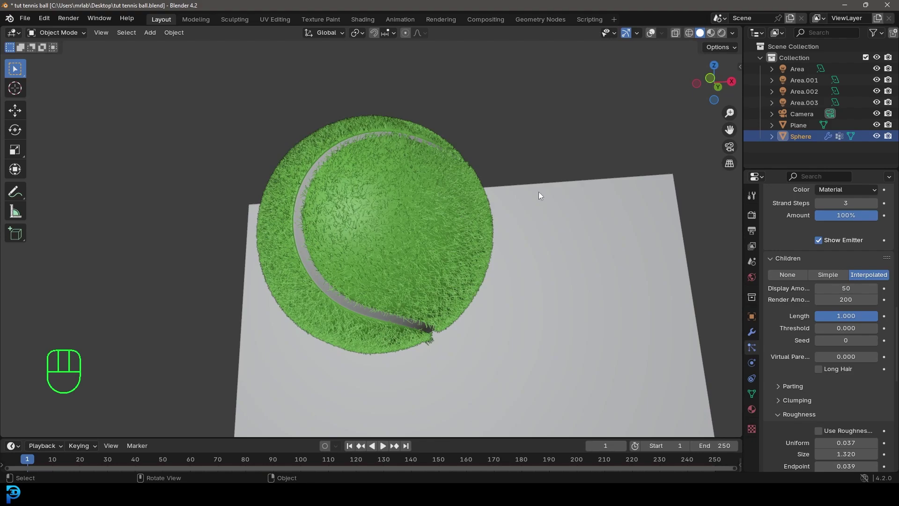
pyautogui.moveTo(555, 189); pyautogui.dragTo(322, 210, button='middle')
pyautogui.moveTo(520, 263); pyautogui.dragTo(592, 254, button='middle')
pyautogui.press('Tab')
pyautogui.moveTo(435, 162); pyautogui.dragTo(351, 244, button='middle')
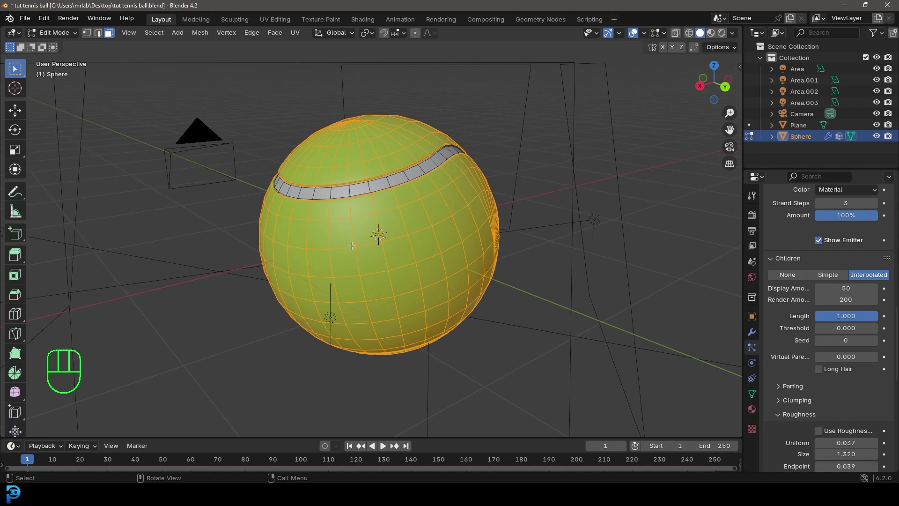
# Delete the default camera, cube and light, and add a UV sphere.
pyautogui.moveTo(116, 334); pyautogui.dragTo(551, 66)
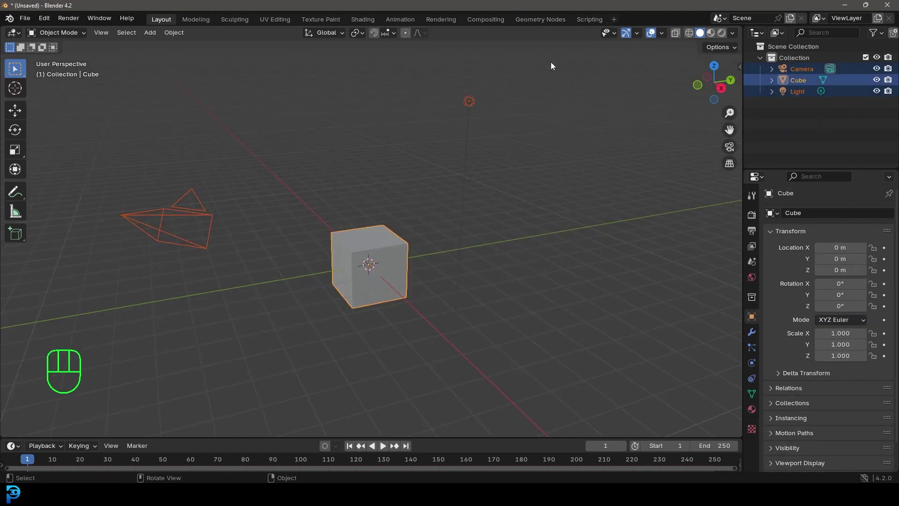
pyautogui.press('Delete')
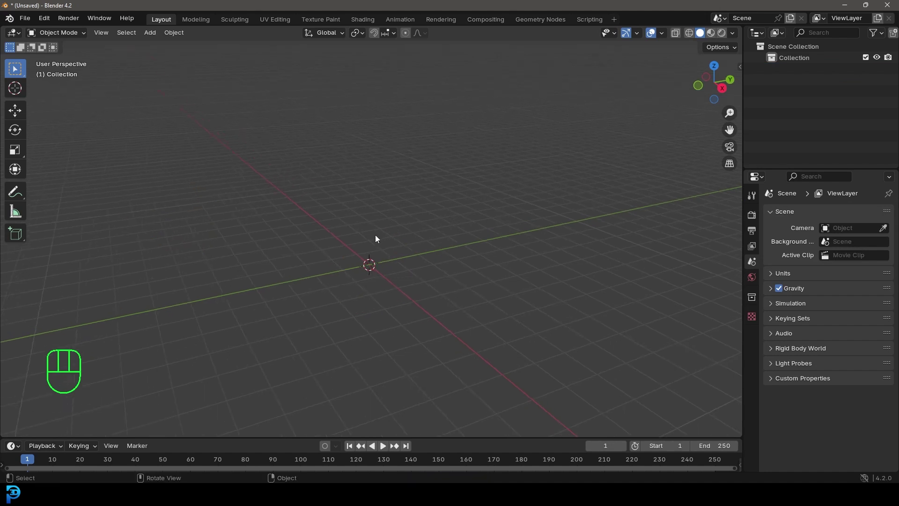
pyautogui.hotkey('shift', 'a')
pyautogui.moveTo(320, 245)
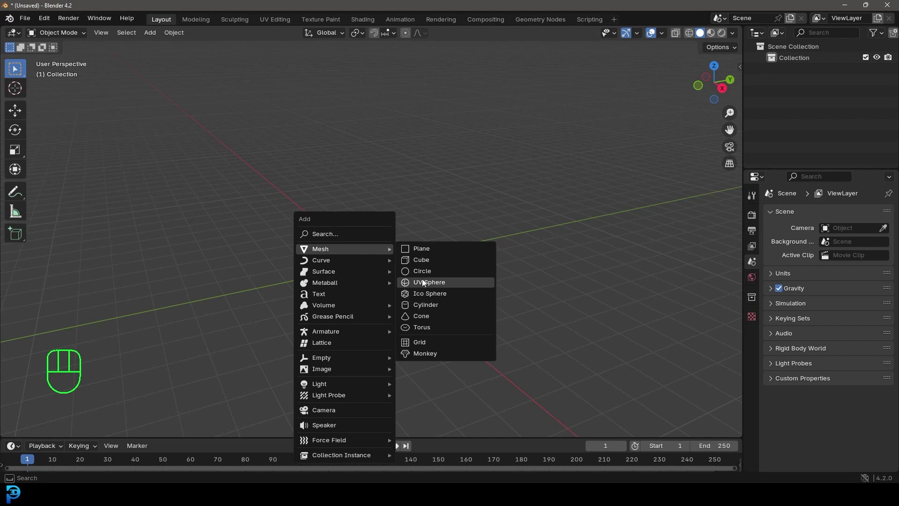
pyautogui.click(451, 282)
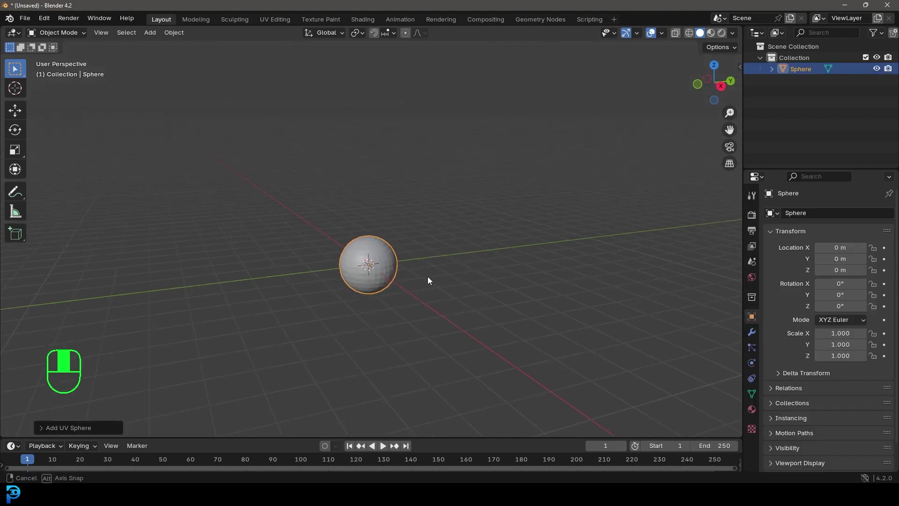
# Show the sphere in Edit Mode from the front orthographic view with X-ray enabled.
pyautogui.moveTo(428, 277); pyautogui.dragTo(519, 235, button='middle')
pyautogui.scroll(4, 518, 236)
pyautogui.press('Tab')
pyautogui.press('Tab')
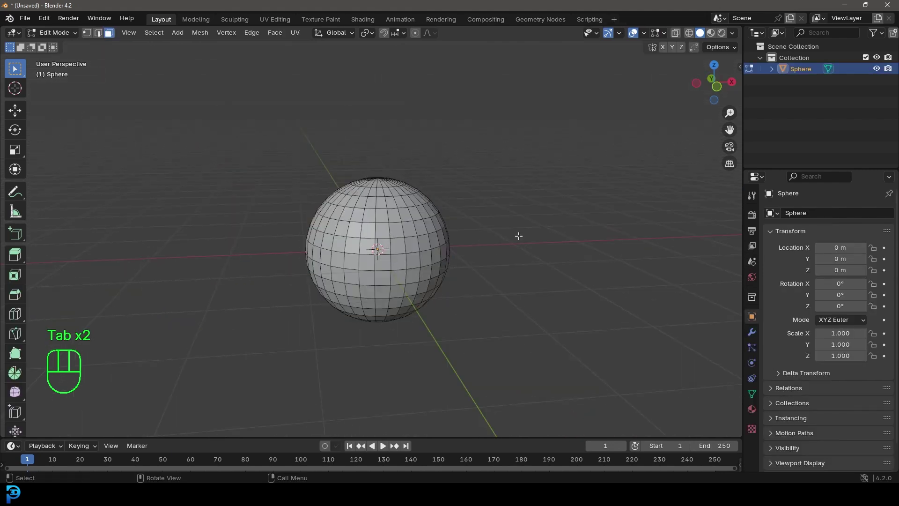
pyautogui.press('KP_1')
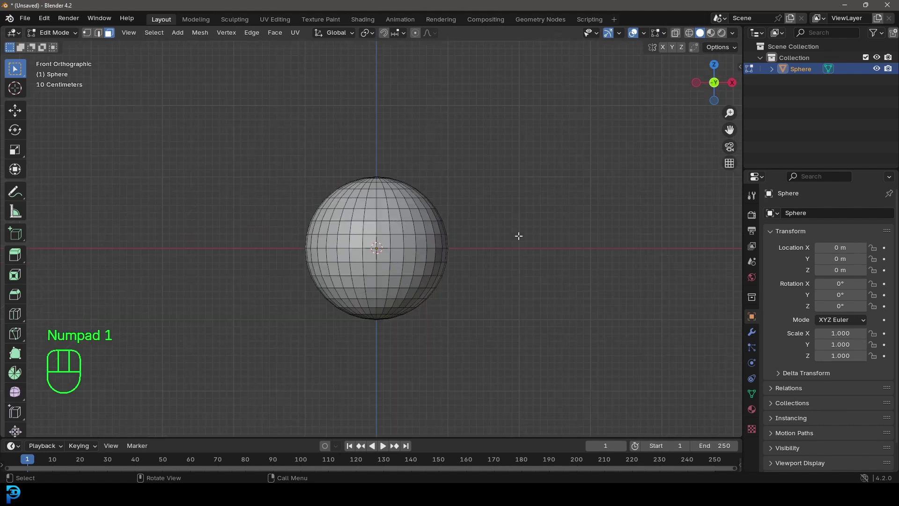
pyautogui.click(676, 35)
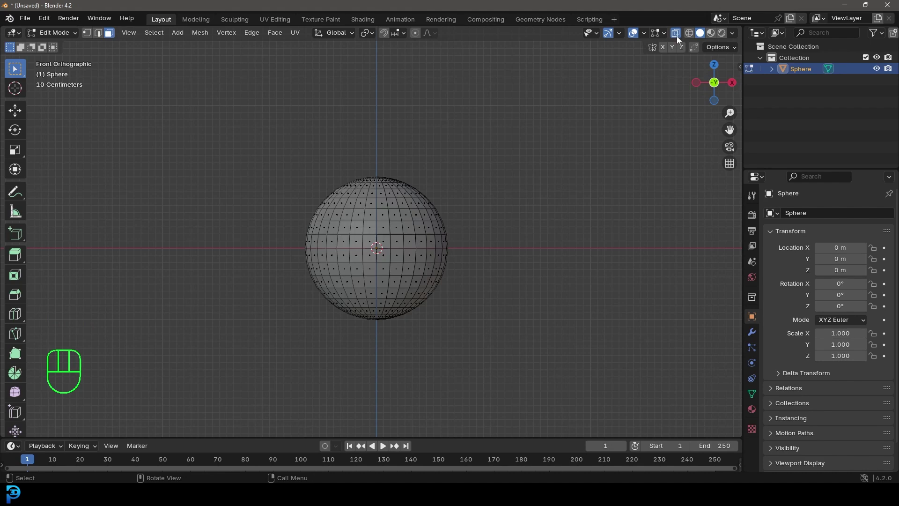
pyautogui.scroll(3, 334, 117)
# Select all faces of the sphere's negative-X half and separate the selection into its own object.
pyautogui.moveTo(186, 56); pyautogui.dragTo(379, 403)
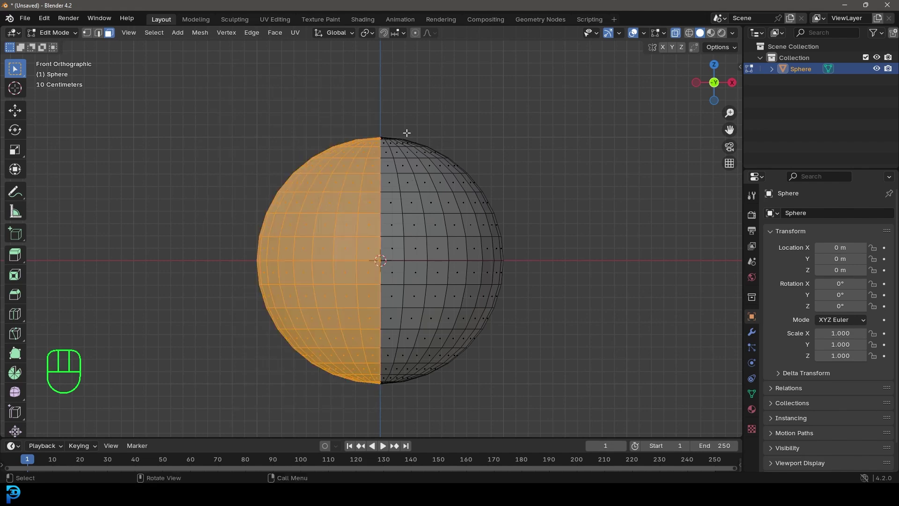
pyautogui.press('KP_7')
pyautogui.scroll(8, 441, 317)
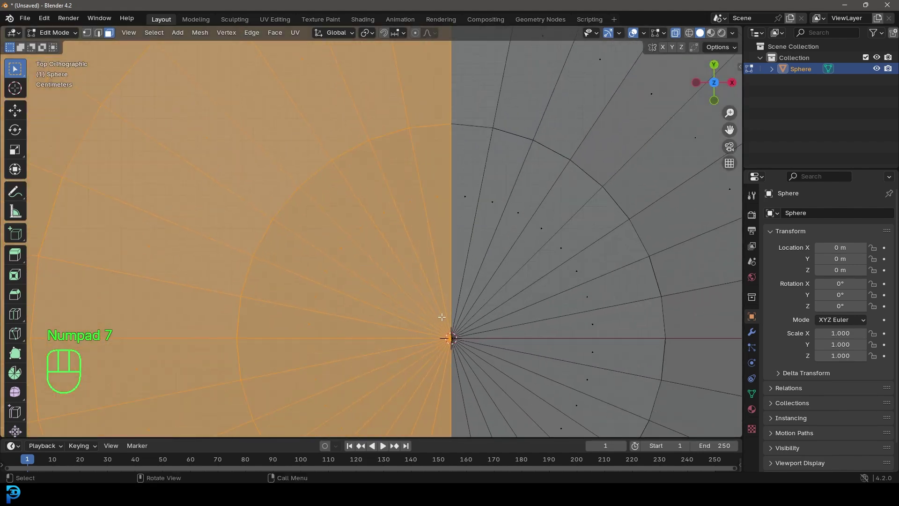
pyautogui.scroll(-8, 446, 310)
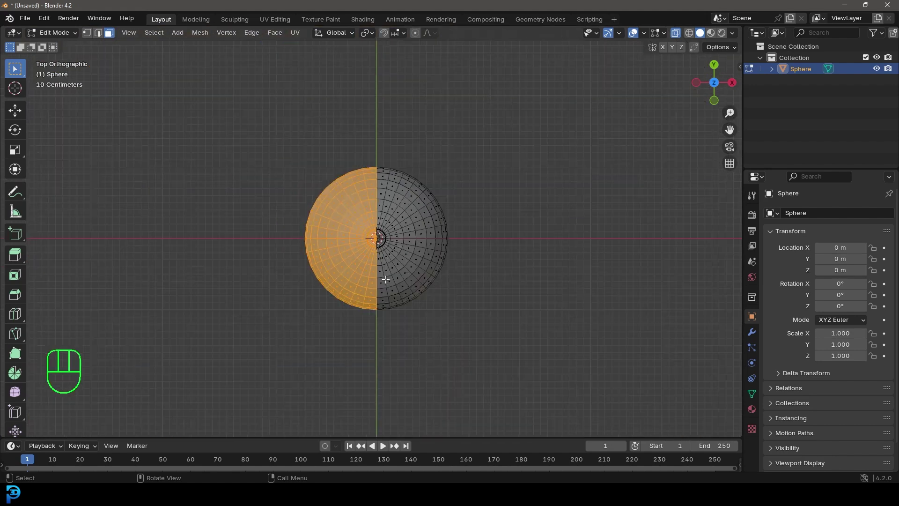
pyautogui.press('KP_1')
pyautogui.scroll(4, 373, 245)
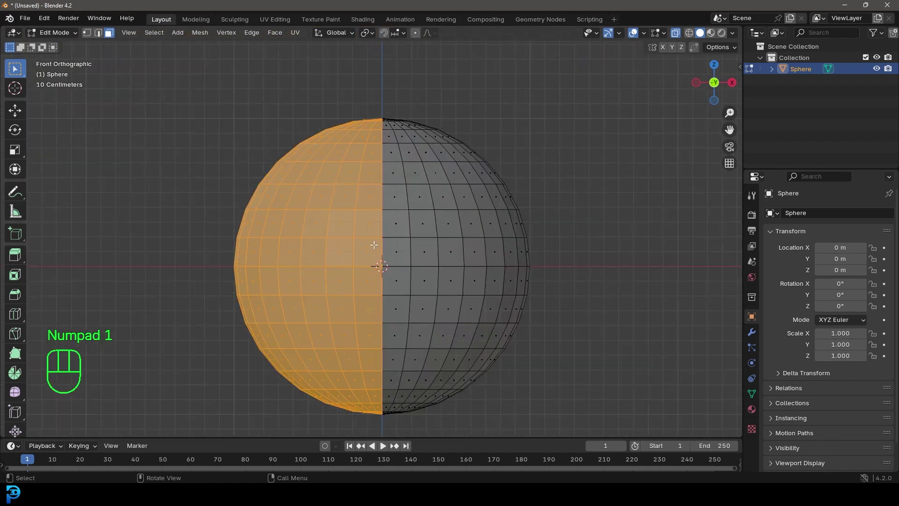
pyautogui.press('p')
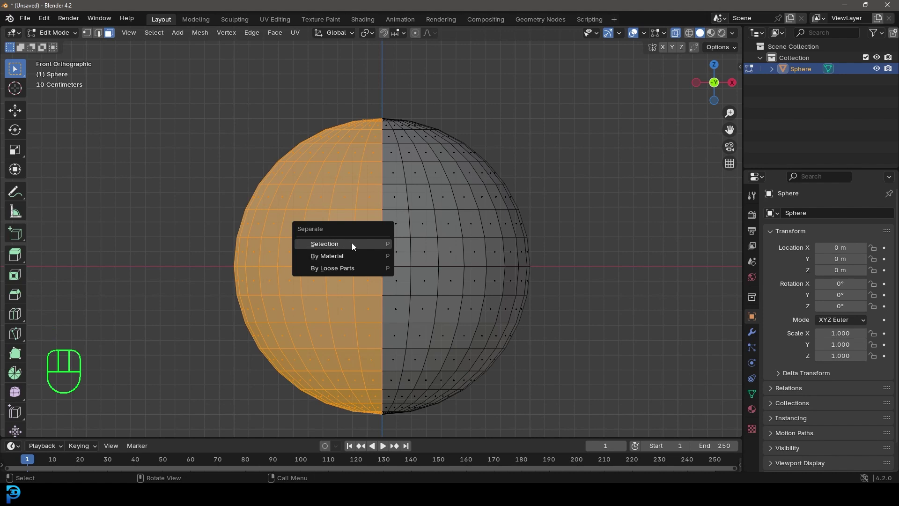
pyautogui.click(352, 243)
# Return to Object Mode and rotate the separated half of the sphere 90° about the X axis.
pyautogui.click(75, 32)
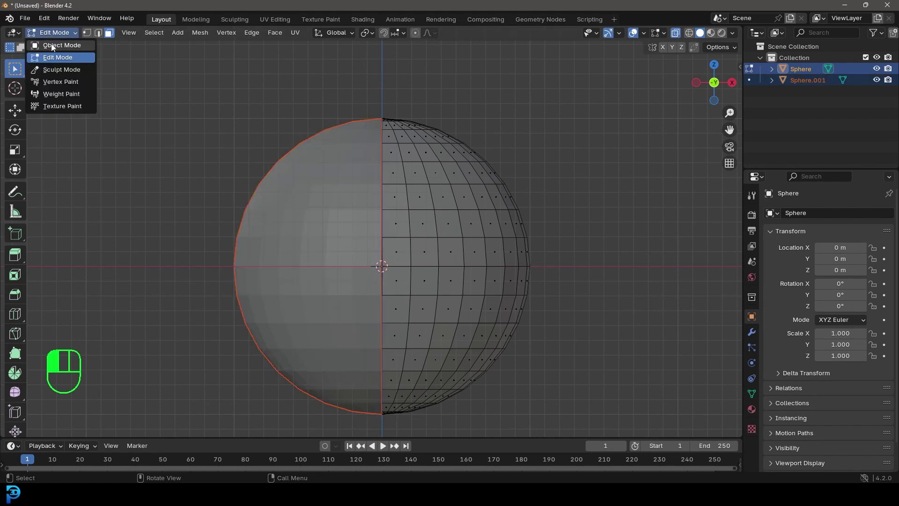
pyautogui.click(82, 45)
pyautogui.click(335, 135)
pyautogui.scroll(-4, 337, 187)
pyautogui.scroll(3, 341, 218)
pyautogui.write('rx90')
pyautogui.press('Return')
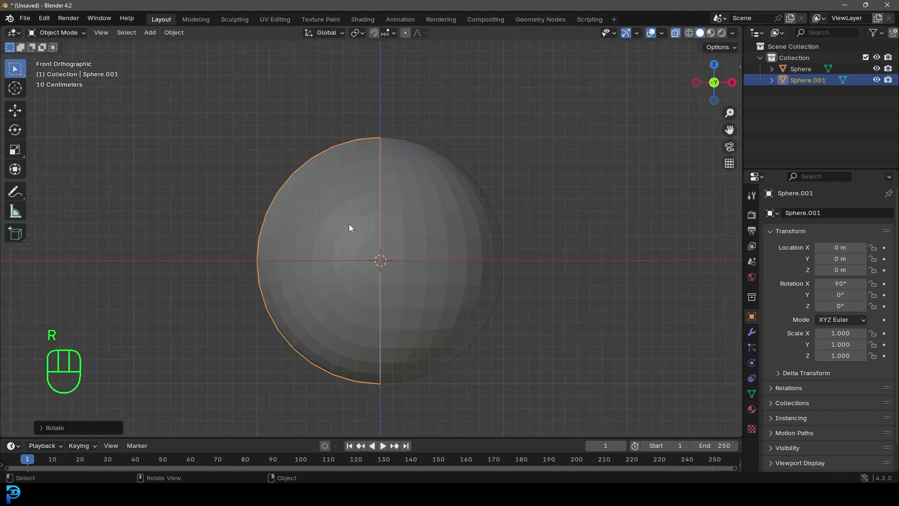
# Undo the rotation and repeat the 90° X rotation of the separated half in wireframe display.
pyautogui.scroll(-1, 411, 218)
pyautogui.moveTo(412, 218)
pyautogui.mouseDown(button='middle')
pyautogui.moveTo(367, 243)
pyautogui.moveTo(423, 239)
pyautogui.moveTo(416, 251)
pyautogui.moveTo(396, 185)
pyautogui.moveTo(417, 218)
pyautogui.mouseUp(button='middle')
pyautogui.press('z')
pyautogui.press('w')
pyautogui.scroll(5, 424, 257)
pyautogui.hotkey('ctrl', 'z')
pyautogui.write('rx90')
pyautogui.click(418, 215)
pyautogui.moveTo(418, 215); pyautogui.dragTo(490, 201, button='middle')
pyautogui.scroll(3, 489, 201)
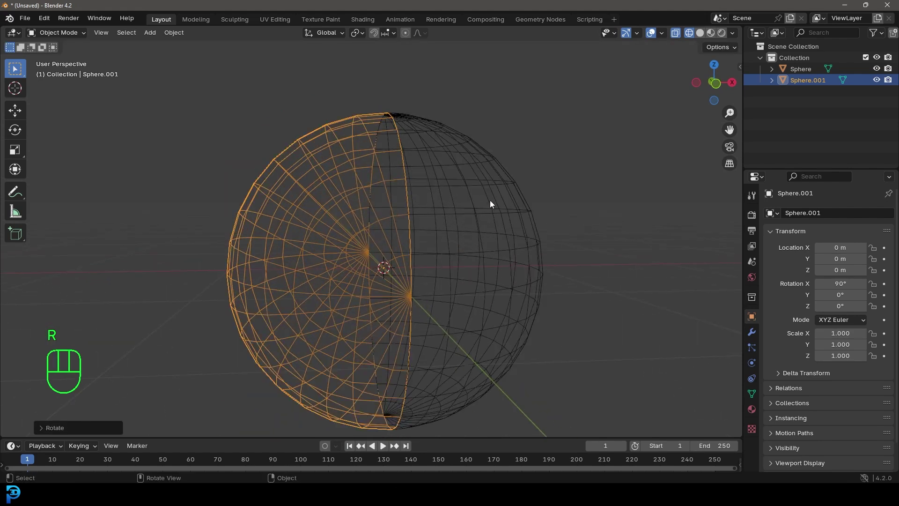
pyautogui.moveTo(361, 257); pyautogui.dragTo(364, 210, button='middle')
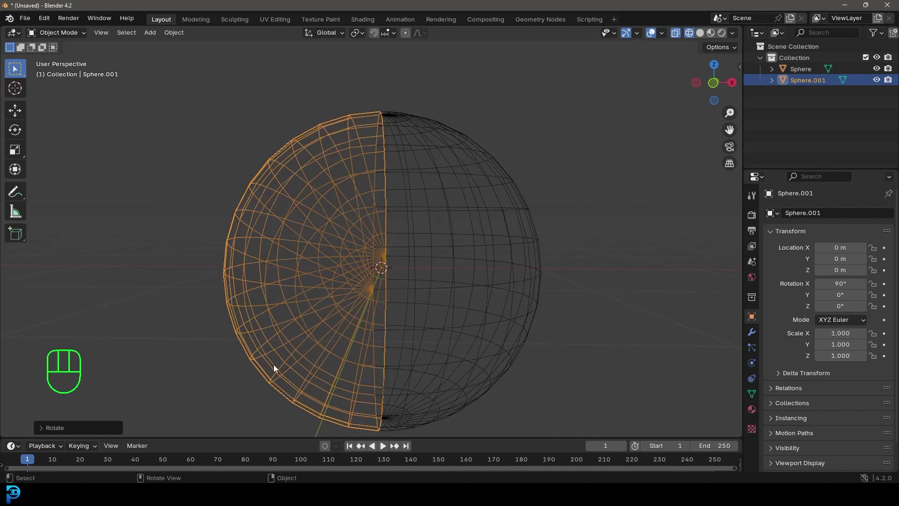
# Join the rotated half and the other half of the sphere into one object.
pyautogui.press('g')
pyautogui.rightClick(329, 82)
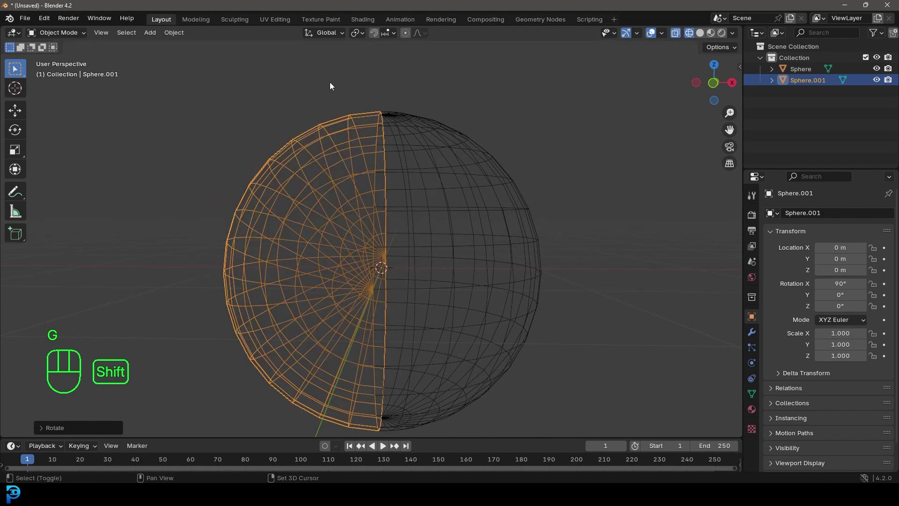
pyautogui.keyDown('shift'); pyautogui.click(463, 145); pyautogui.keyUp('shift')
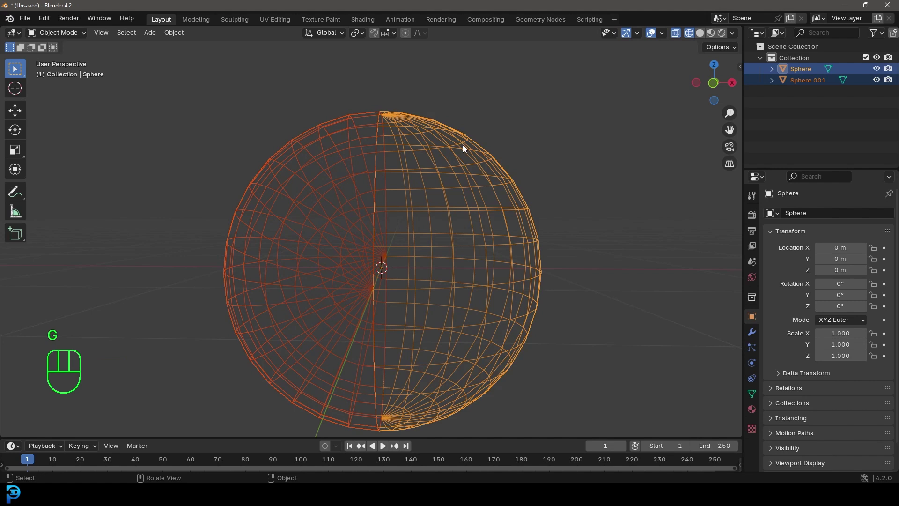
pyautogui.hotkey('ctrl', 'j')
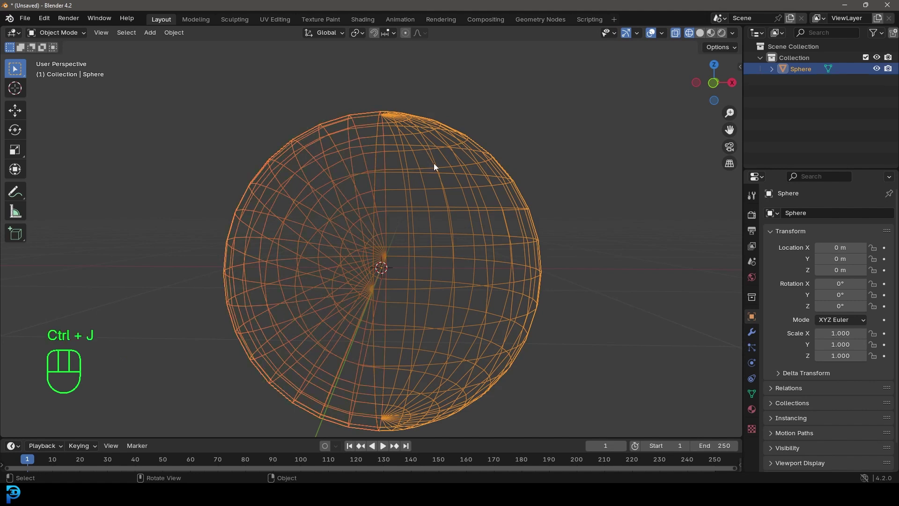
# Add a Weld modifier to the joined sphere with a merge distance of 0.02 m.
pyautogui.click(753, 333)
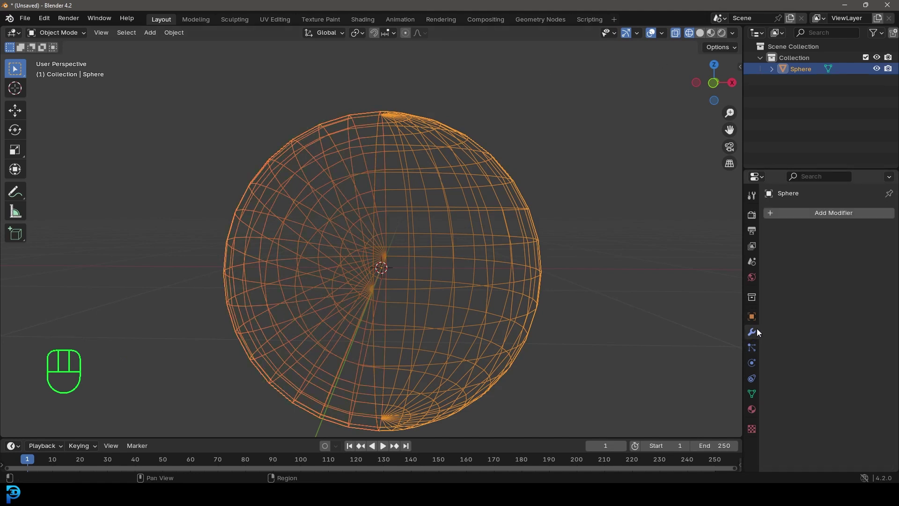
pyautogui.click(807, 215)
pyautogui.write('weld')
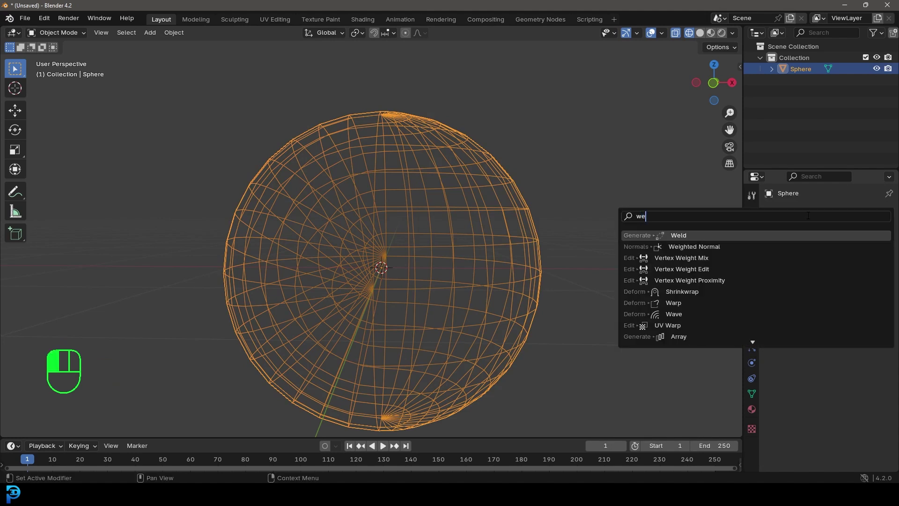
pyautogui.click(703, 235)
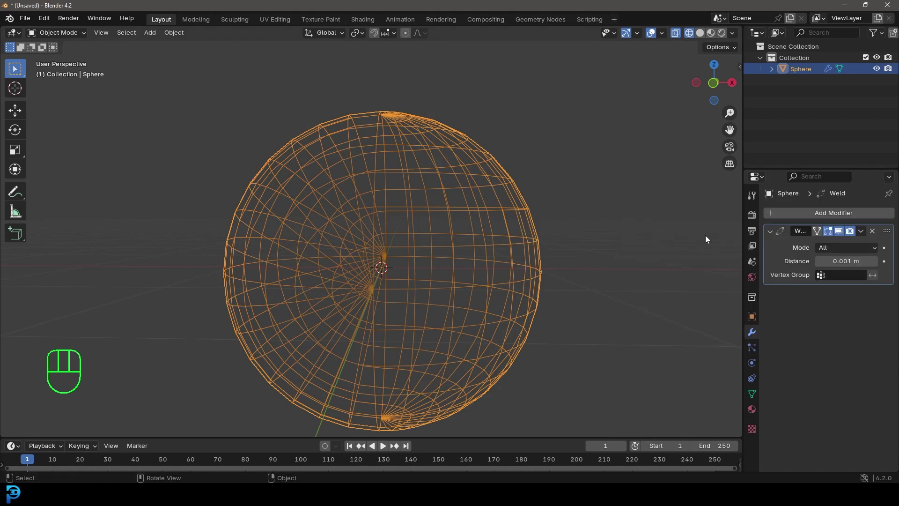
pyautogui.click(858, 261)
pyautogui.press('BackSpace')
pyautogui.write('.02')
pyautogui.press('Return')
# Return to solid display without X-ray and apply the Weld modifier to the sphere.
pyautogui.moveTo(372, 158); pyautogui.dragTo(406, 255, button='middle')
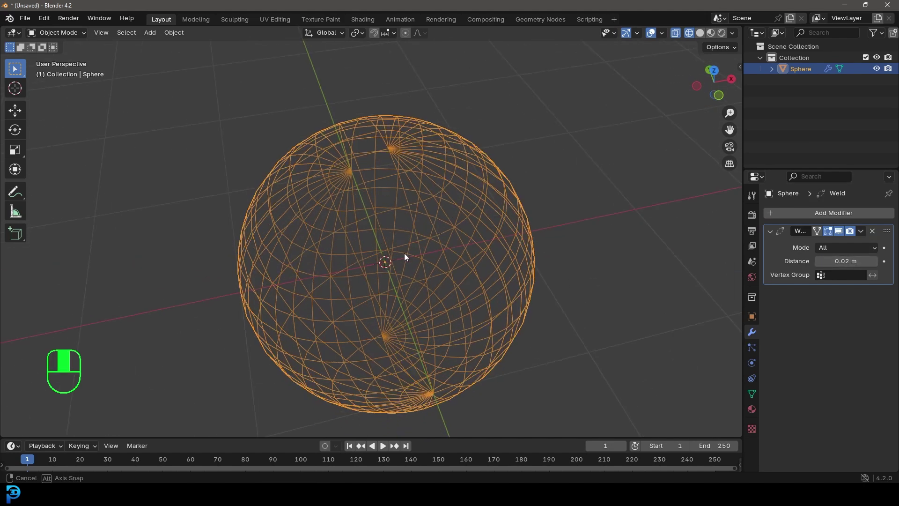
pyautogui.press('z')
pyautogui.click(552, 175)
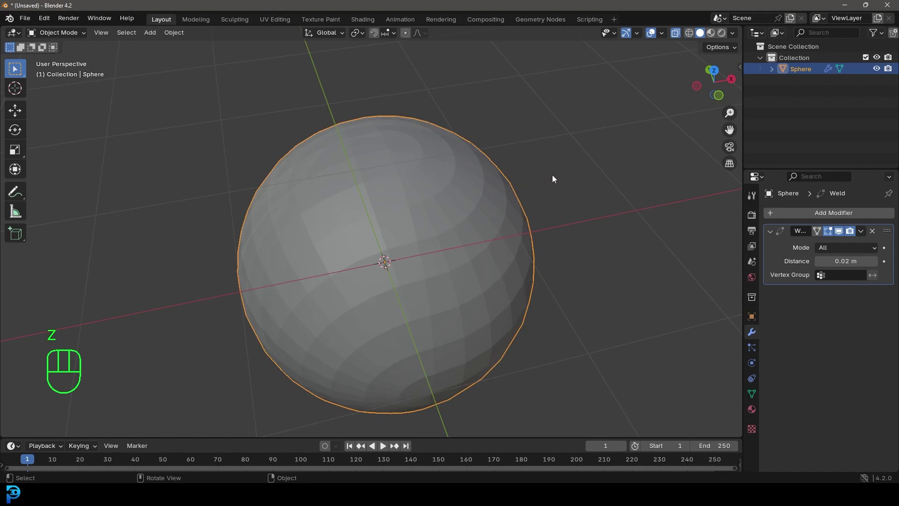
pyautogui.click(676, 32)
pyautogui.moveTo(596, 248); pyautogui.dragTo(487, 261, button='middle')
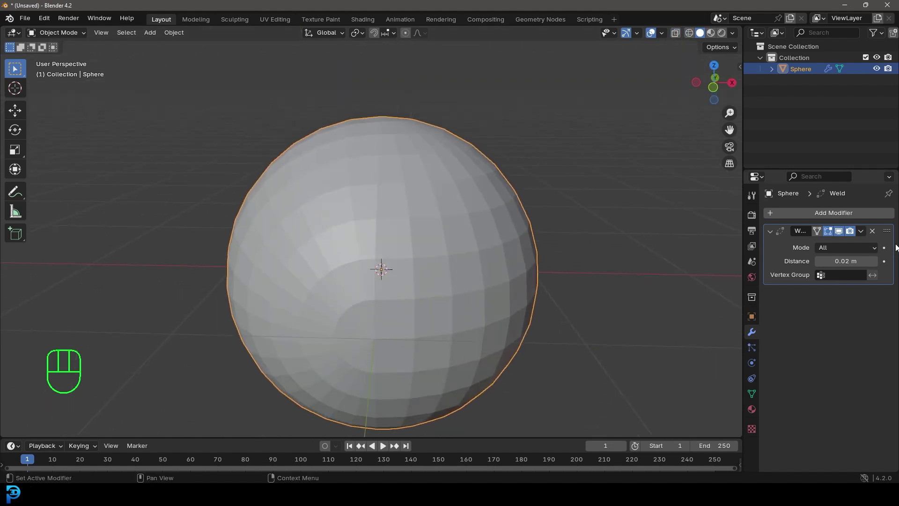
pyautogui.click(862, 231)
pyautogui.click(844, 246)
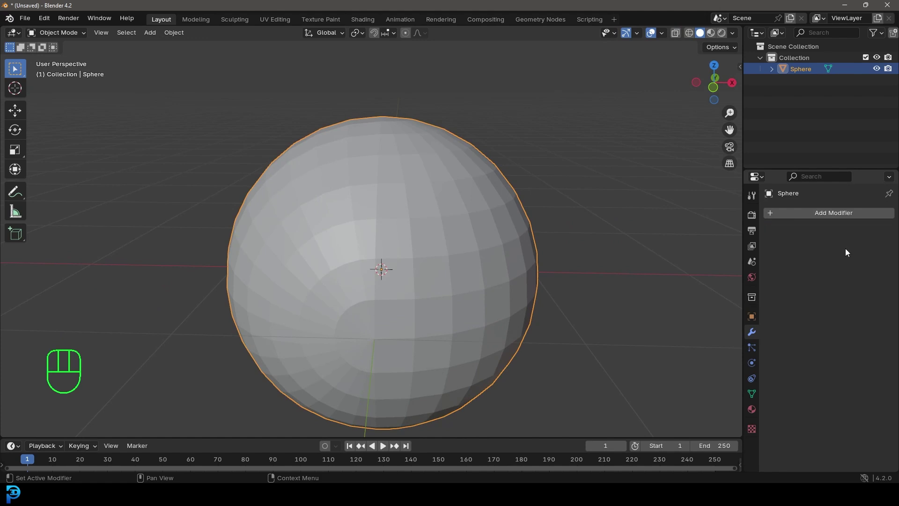
# In Edit Mode, select one face of the sphere and grow the selection repeatedly until it covers both halves.
pyautogui.click(64, 34)
pyautogui.click(67, 58)
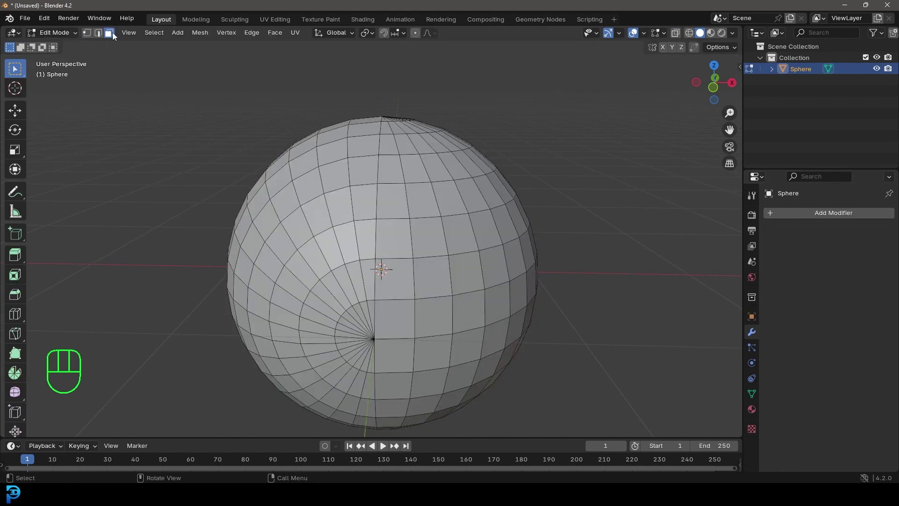
pyautogui.click(487, 235)
pyautogui.press('ctrl+KP_Add')
pyautogui.press('ctrl+KP_Add')
pyautogui.press('ctrl+KP_Add')
pyautogui.press('ctrl+KP_Add')
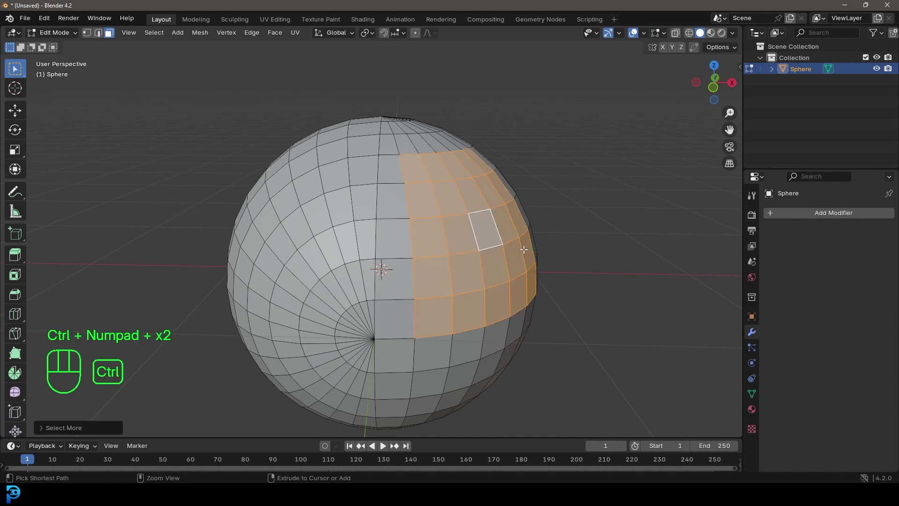
pyautogui.press('ctrl+KP_Add')
pyautogui.press('ctrl+KP_Add')
pyautogui.press('ctrl+KP_Add')
pyautogui.press('ctrl+KP_Add')
pyautogui.press('ctrl+KP_Add')
pyautogui.press('ctrl+KP_Add')
pyautogui.press('ctrl+KP_Add')
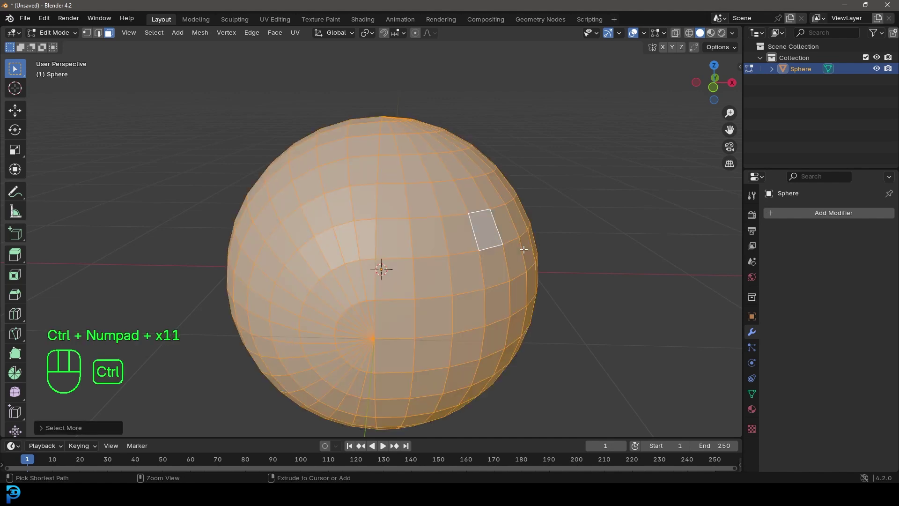
pyautogui.scroll(-3, 452, 290)
pyautogui.moveTo(452, 291); pyautogui.dragTo(408, 287, button='middle')
pyautogui.press('ctrl+KP_Add')
pyautogui.press('ctrl+KP_Add')
pyautogui.press('ctrl+KP_Add')
pyautogui.press('ctrl+KP_Add')
pyautogui.press('ctrl+KP_Add')
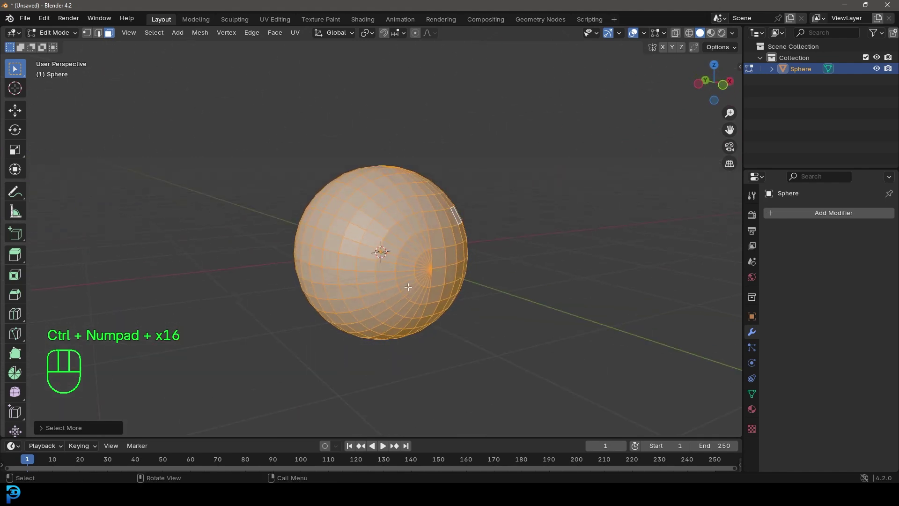
# Switch to edge selection mode and clear the selection on the sphere.
pyautogui.moveTo(461, 240); pyautogui.dragTo(414, 169, button='middle')
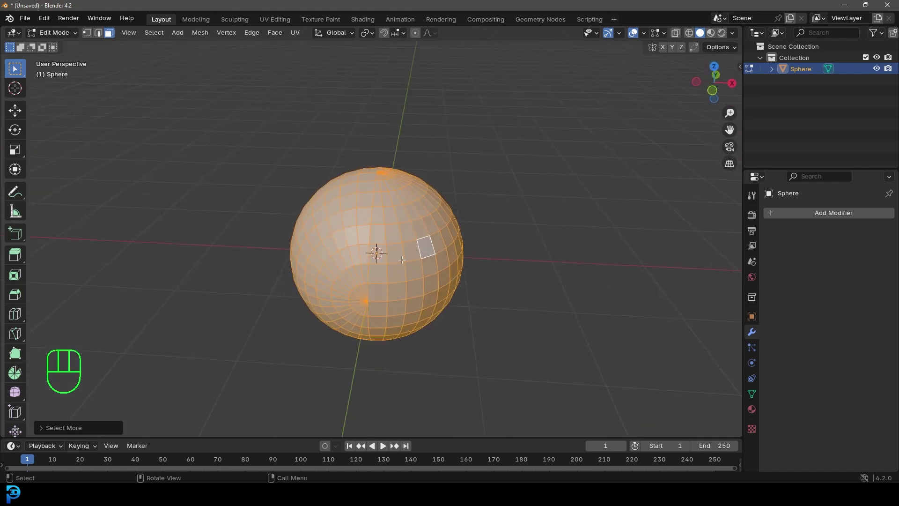
pyautogui.scroll(2, 414, 169)
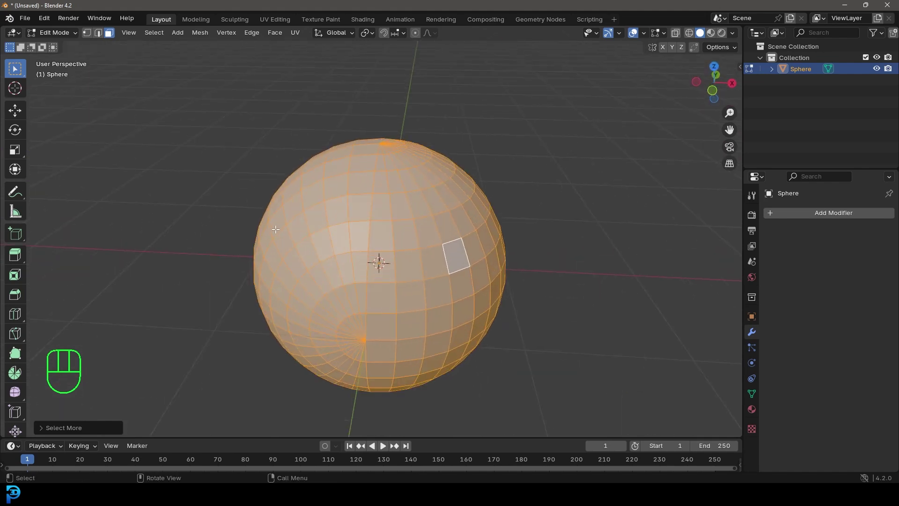
pyautogui.click(99, 34)
pyautogui.moveTo(394, 243); pyautogui.dragTo(358, 194, button='middle')
pyautogui.hotkey('alt', 'a')
pyautogui.scroll(2, 358, 193)
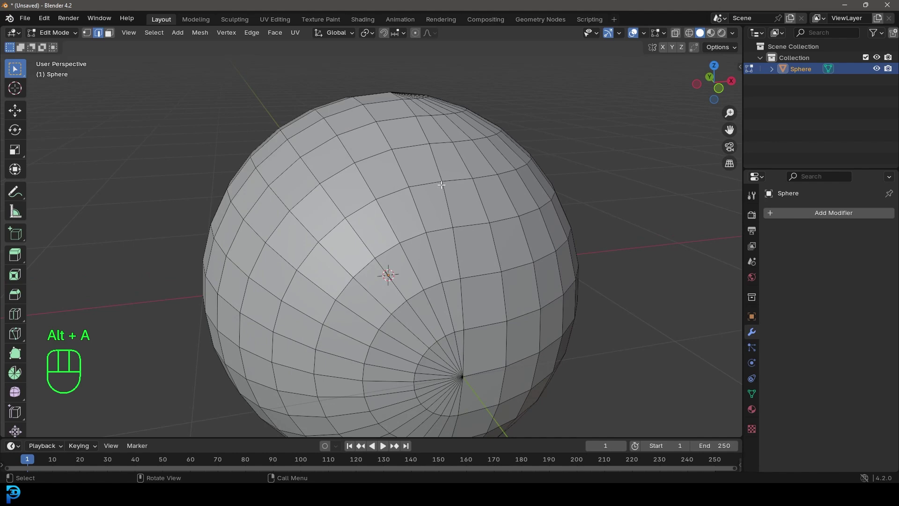
# In front view, select the continuous curved edge loop that forms the fourth ring out from the central pole.
pyautogui.scroll(-3, 441, 185)
pyautogui.moveTo(441, 184); pyautogui.dragTo(456, 203, button='middle')
pyautogui.press('KP_1')
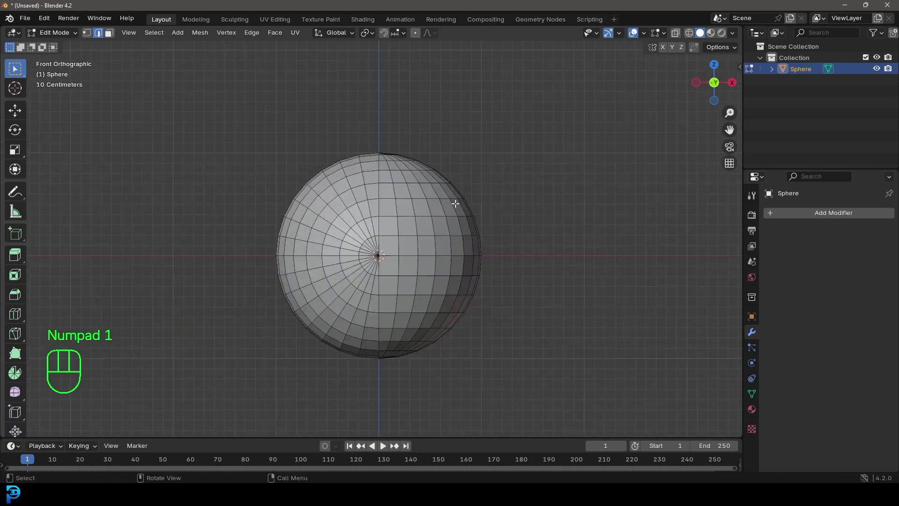
pyautogui.scroll(4, 421, 182)
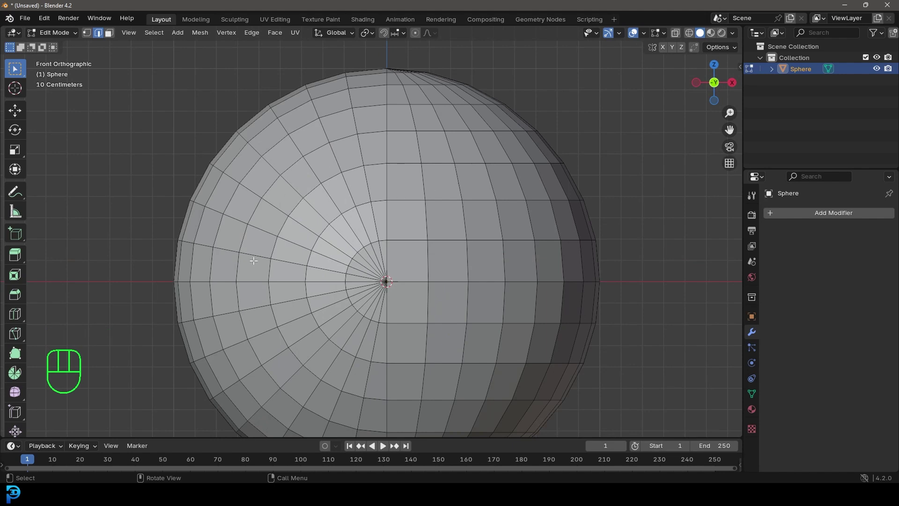
pyautogui.keyDown('shift'); pyautogui.scroll(2, 397, 187); pyautogui.keyUp('shift')
pyautogui.scroll(1, 398, 187)
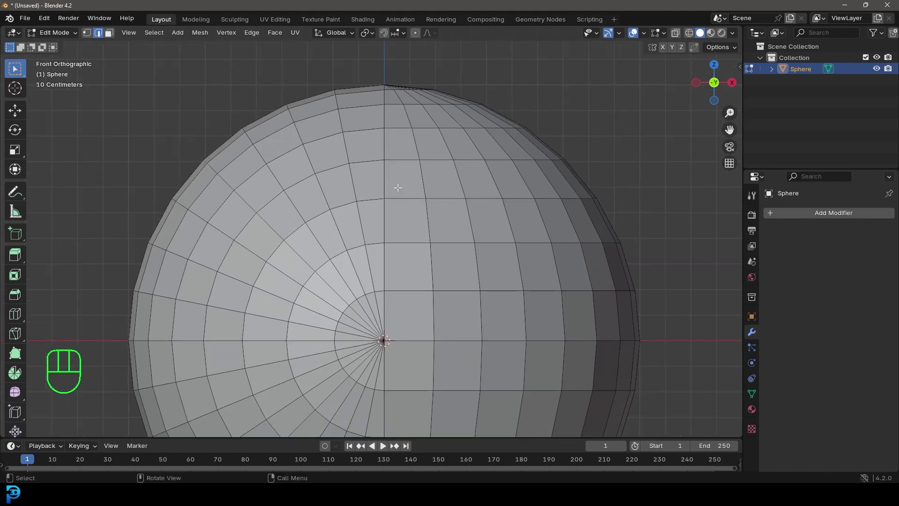
pyautogui.moveTo(402, 69); pyautogui.dragTo(378, 129)
pyautogui.keyDown('shift'); pyautogui.moveTo(412, 319); pyautogui.dragTo(364, 185); pyautogui.keyUp('shift')
pyautogui.click(437, 162)
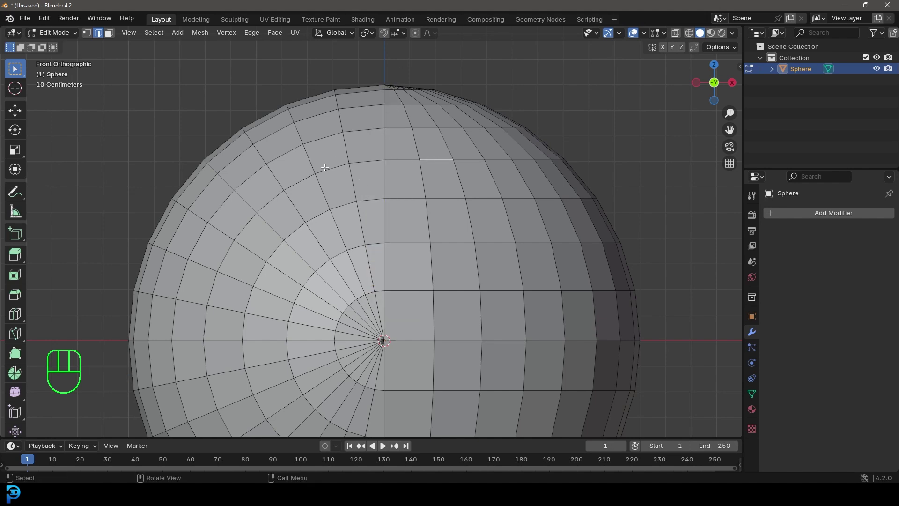
pyautogui.press('shift')
pyautogui.keyDown('alt'); pyautogui.keyDown('shift'); pyautogui.click(373, 164); pyautogui.keyUp('shift'); pyautogui.keyUp('alt')
pyautogui.scroll(-5, 389, 223)
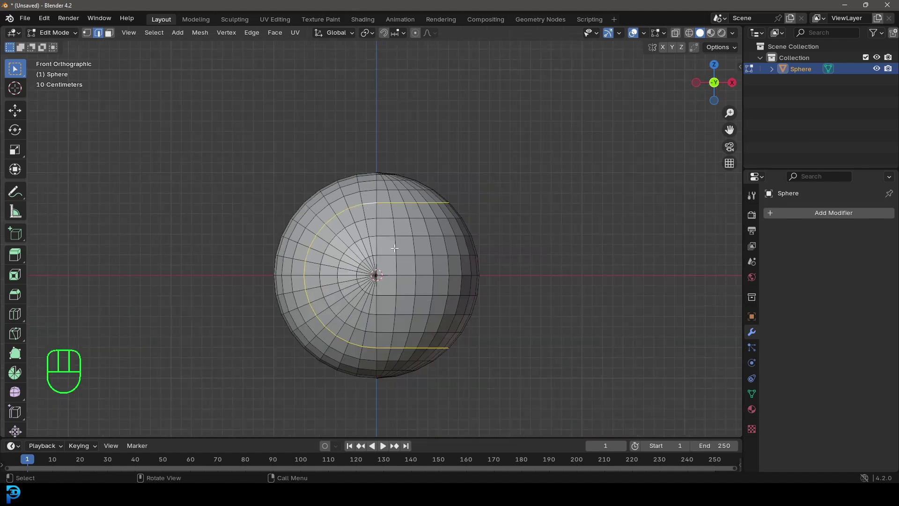
# Check the loop all around the sphere and bevel it with one segment and an offset of about 0.052 m.
pyautogui.moveTo(401, 335)
pyautogui.mouseDown(button='middle')
pyautogui.moveTo(475, 341)
pyautogui.moveTo(372, 258)
pyautogui.moveTo(220, 252)
pyautogui.mouseUp(button='middle')
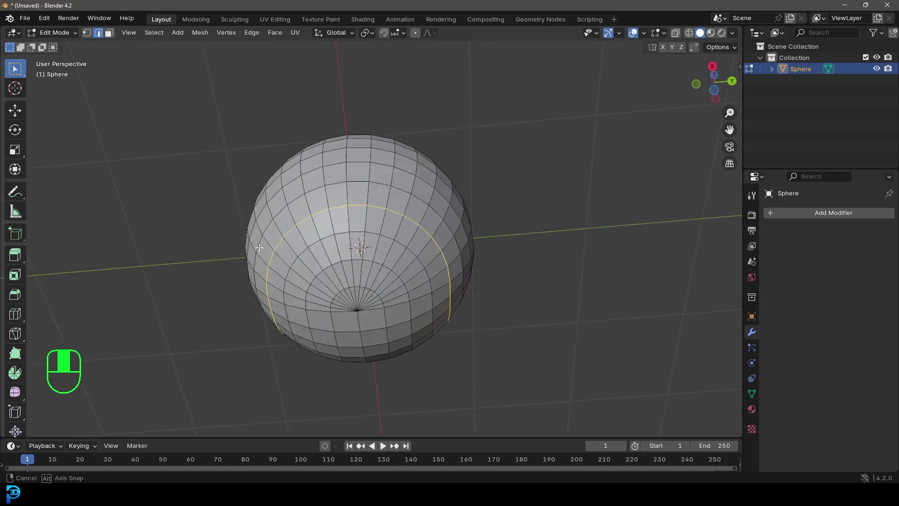
pyautogui.press('z')
pyautogui.moveTo(495, 167); pyautogui.dragTo(341, 177, button='middle')
pyautogui.press('z')
pyautogui.click(519, 229)
pyautogui.moveTo(518, 230)
pyautogui.mouseDown(button='middle')
pyautogui.moveTo(438, 256)
pyautogui.moveTo(487, 255)
pyautogui.mouseUp(button='middle')
pyautogui.scroll(3, 487, 256)
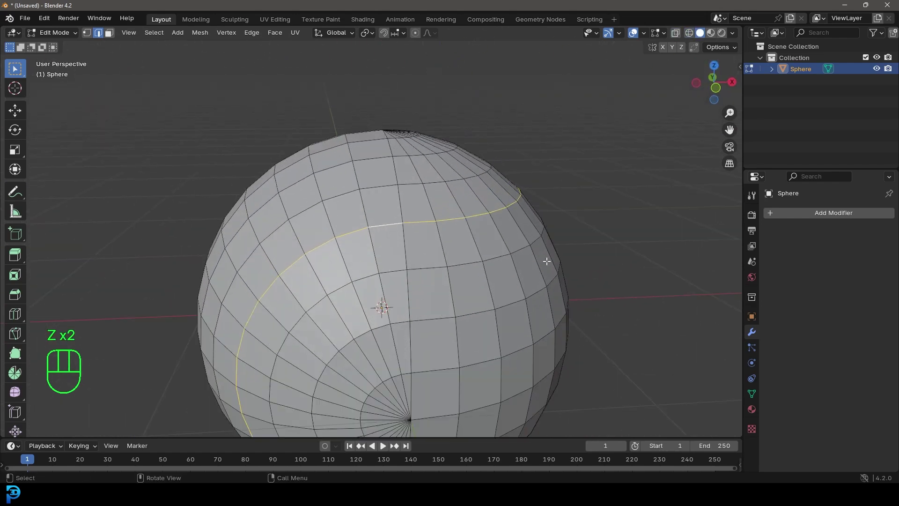
pyautogui.hotkey('ctrl', 'b')
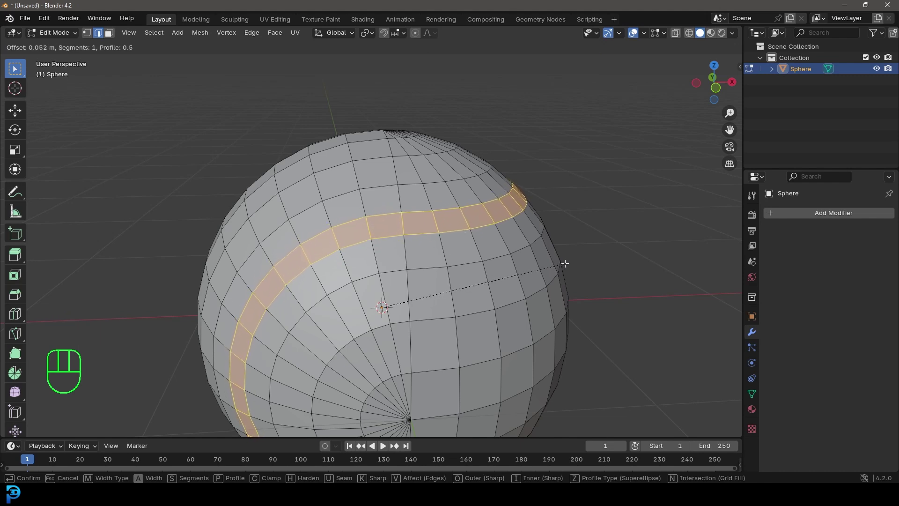
pyautogui.click(565, 264)
# Extrude the beveled seam strip in place and shrink it inward along its normals by about 0.025 m to form a groove.
pyautogui.moveTo(564, 262); pyautogui.dragTo(496, 271, button='middle')
pyautogui.scroll(-3, 496, 271)
pyautogui.scroll(2, 554, 305)
pyautogui.press('e')
pyautogui.rightClick(610, 255)
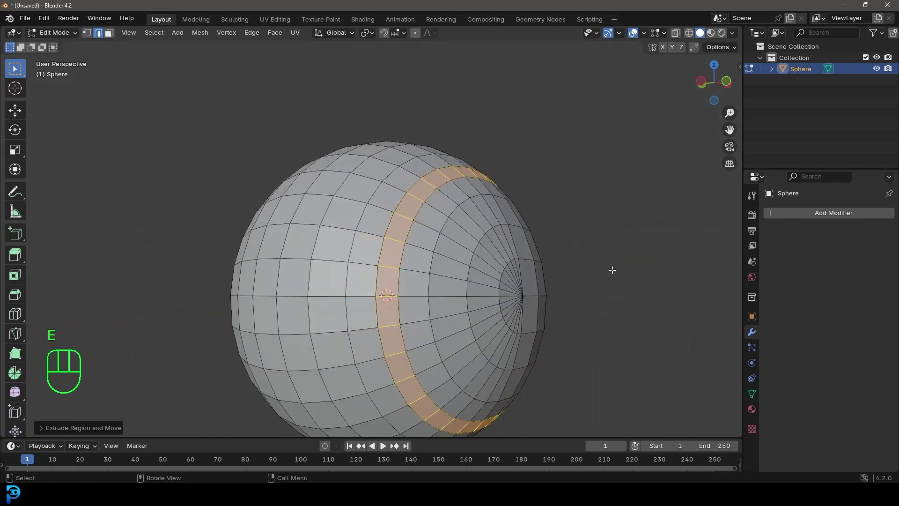
pyautogui.hotkey('alt', 's')
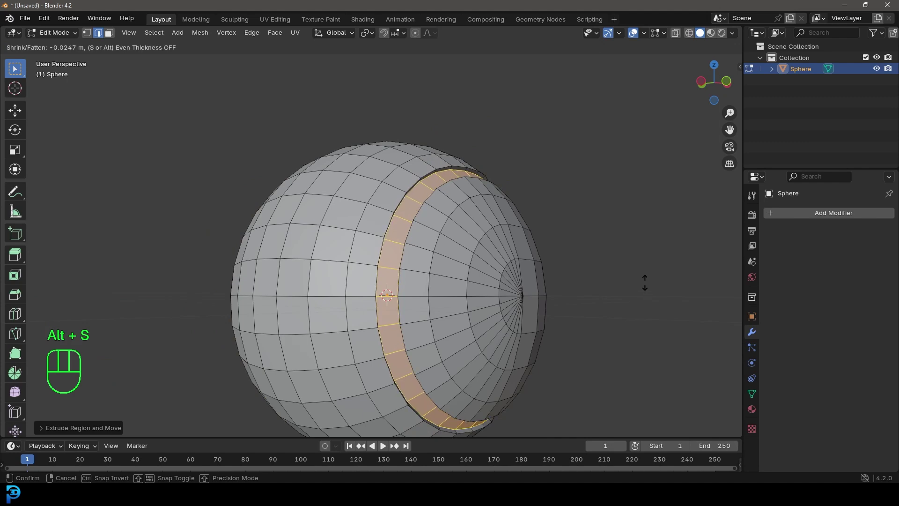
pyautogui.keyDown('shift'); pyautogui.click(644, 279); pyautogui.keyUp('shift')
# Deselect everything in edge selection mode and add one loop cut lengthwise along the middle of the groove floor.
pyautogui.moveTo(645, 280); pyautogui.dragTo(440, 250, button='middle')
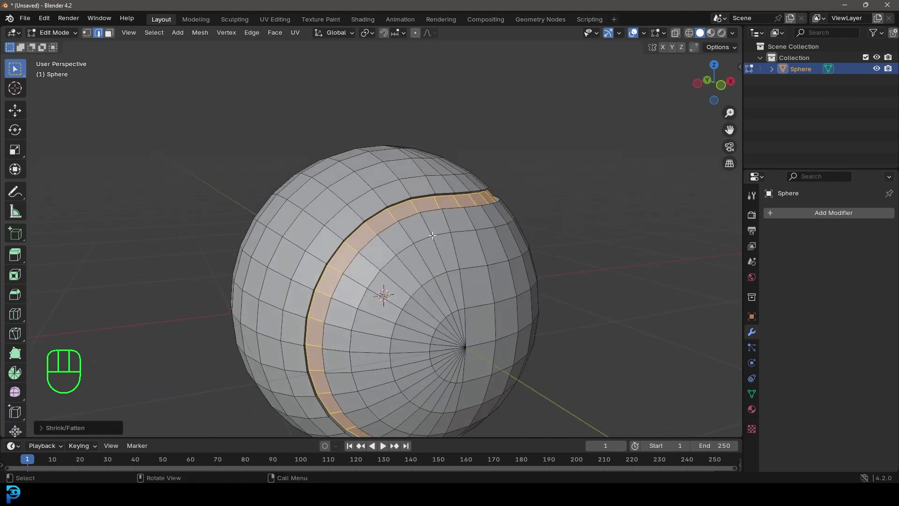
pyautogui.click(100, 30)
pyautogui.scroll(3, 311, 127)
pyautogui.hotkey('alt', 'a')
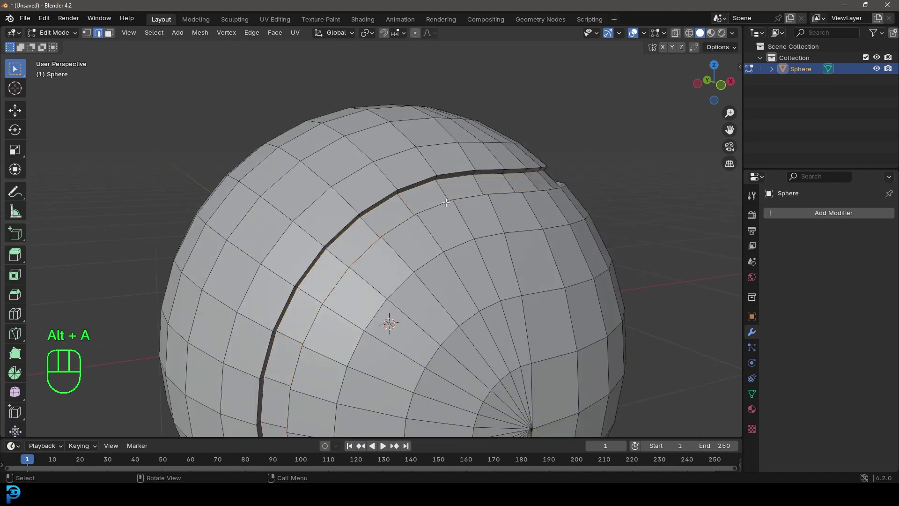
pyautogui.scroll(3, 435, 202)
pyautogui.moveTo(417, 198); pyautogui.dragTo(417, 235, button='middle')
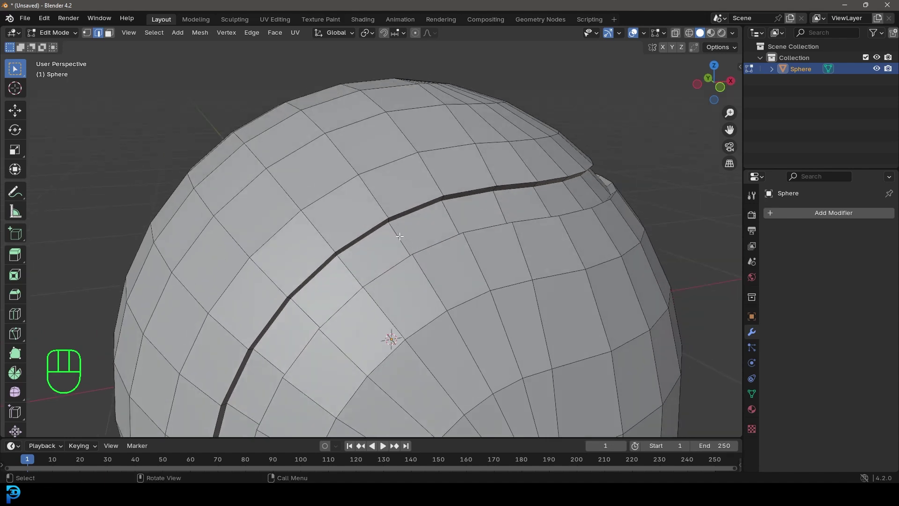
pyautogui.hotkey('ctrl', 'r')
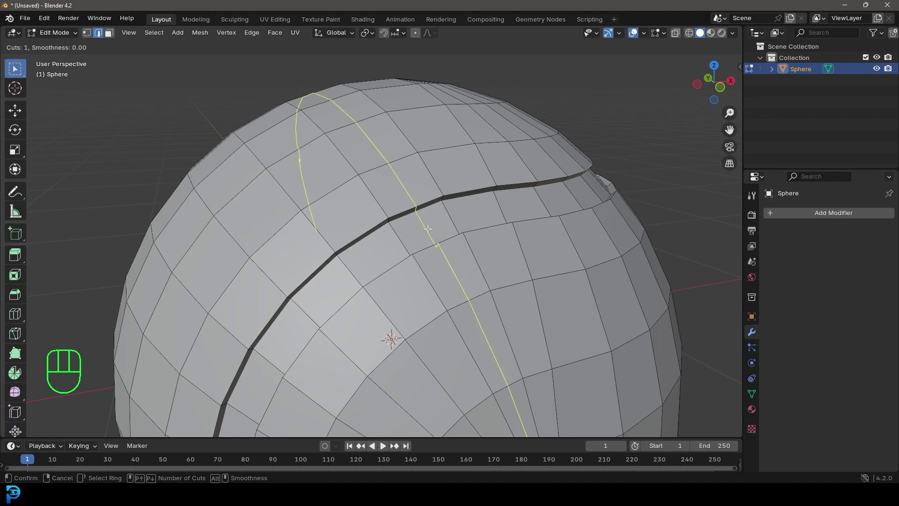
pyautogui.click(455, 217)
pyautogui.click(452, 211)
# Fatten the new center loop outward along its normals by about 0.02 m to raise the middle of the seam.
pyautogui.scroll(-5, 488, 248)
pyautogui.moveTo(488, 247); pyautogui.dragTo(539, 256, button='middle')
pyautogui.scroll(5, 509, 259)
pyautogui.hotkey('alt', 's')
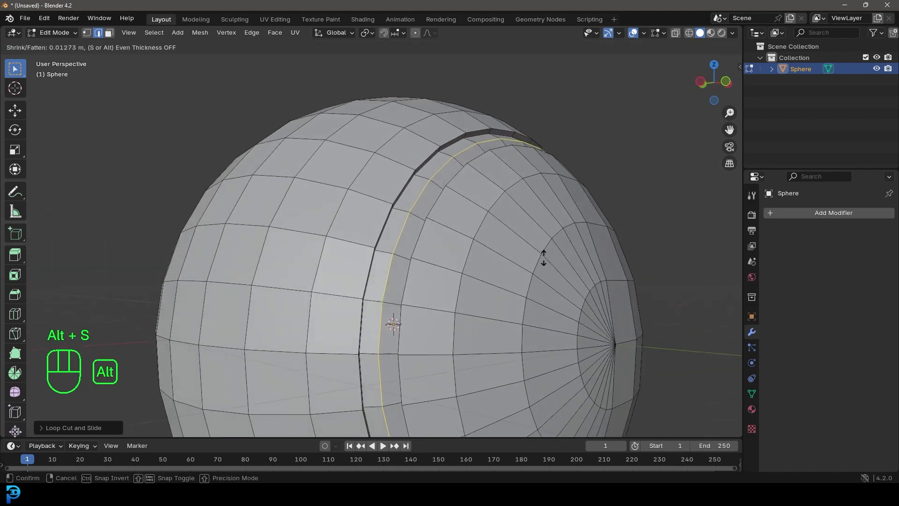
pyautogui.press('shift')
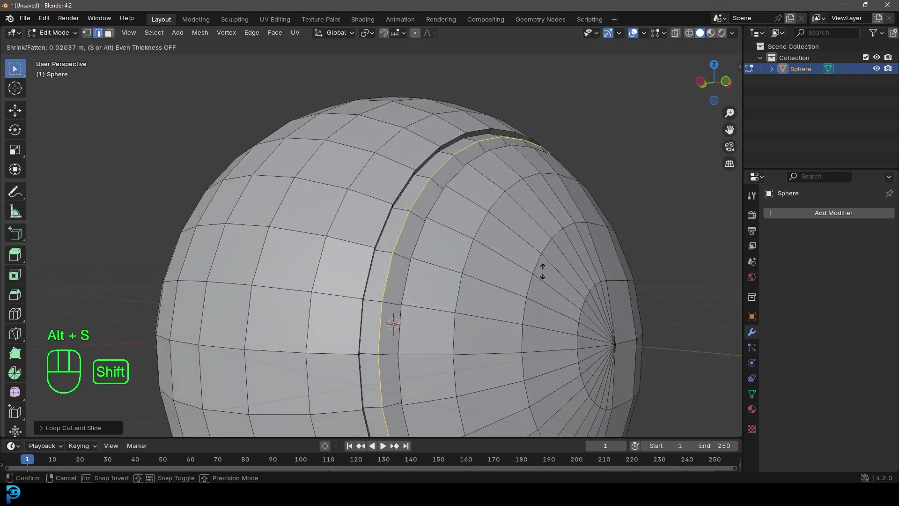
pyautogui.click(542, 274)
# Bevel the raised center loop with one segment and an offset of about 0.044 m.
pyautogui.hotkey('ctrl', 'b')
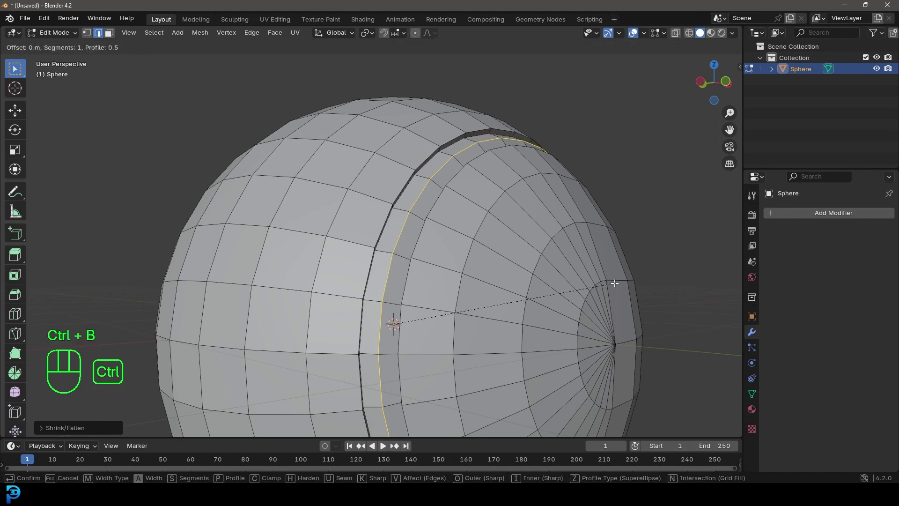
pyautogui.press('shift')
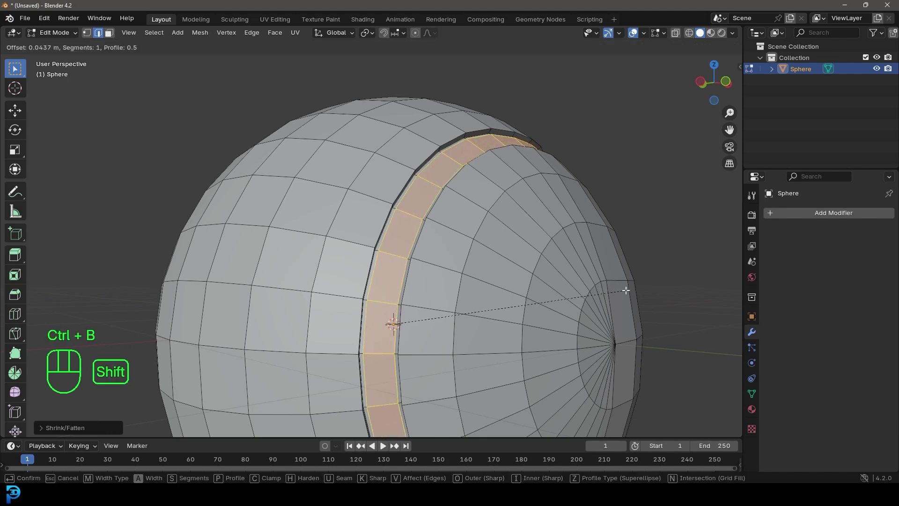
pyautogui.click(626, 290)
# Select the two outer edge loops on either side of the groove and bevel them by about 0.007 m with one segment.
pyautogui.moveTo(518, 61); pyautogui.dragTo(384, 211, button='middle')
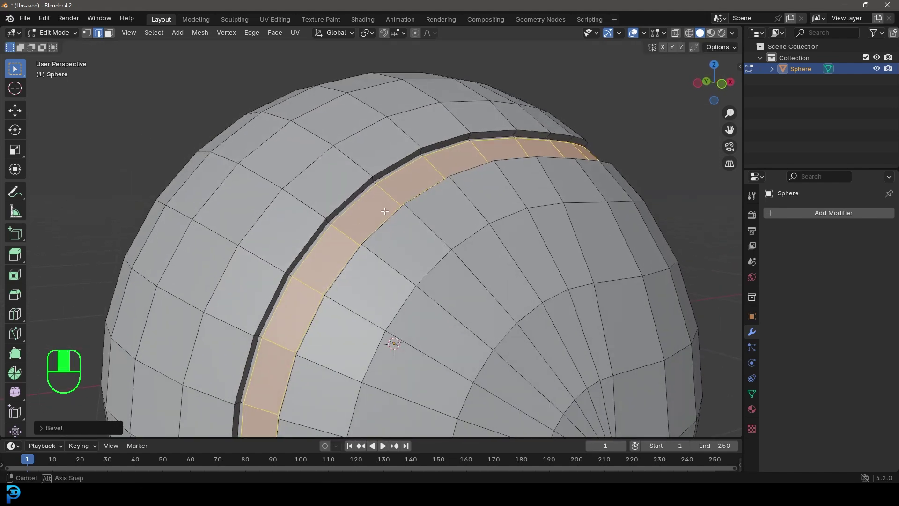
pyautogui.scroll(3, 384, 211)
pyautogui.hotkey('alt', 'a')
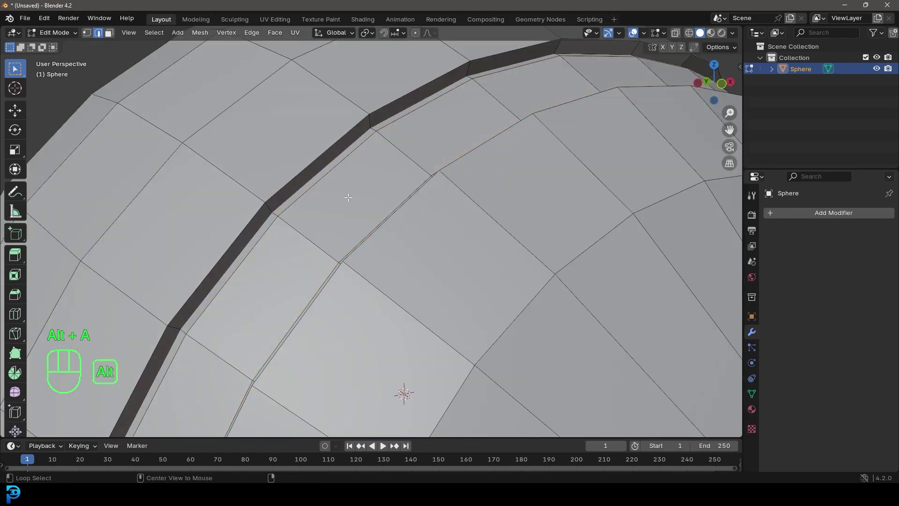
pyautogui.keyDown('alt'); pyautogui.keyDown('shift'); pyautogui.click(301, 173); pyautogui.keyUp('shift'); pyautogui.keyUp('alt')
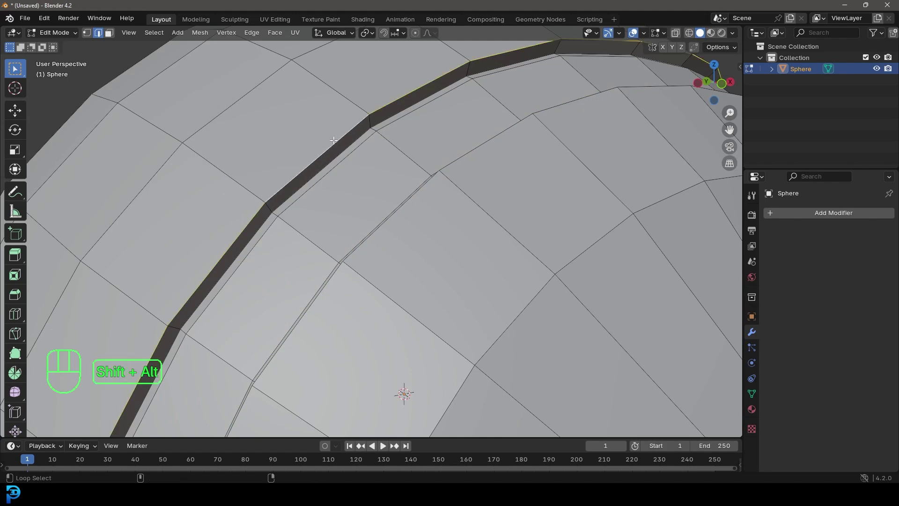
pyautogui.keyDown('alt'); pyautogui.keyDown('shift'); pyautogui.click(479, 168); pyautogui.keyUp('shift'); pyautogui.keyUp('alt')
pyautogui.moveTo(437, 188); pyautogui.dragTo(304, 134, button='middle')
pyautogui.scroll(5, 279, 123)
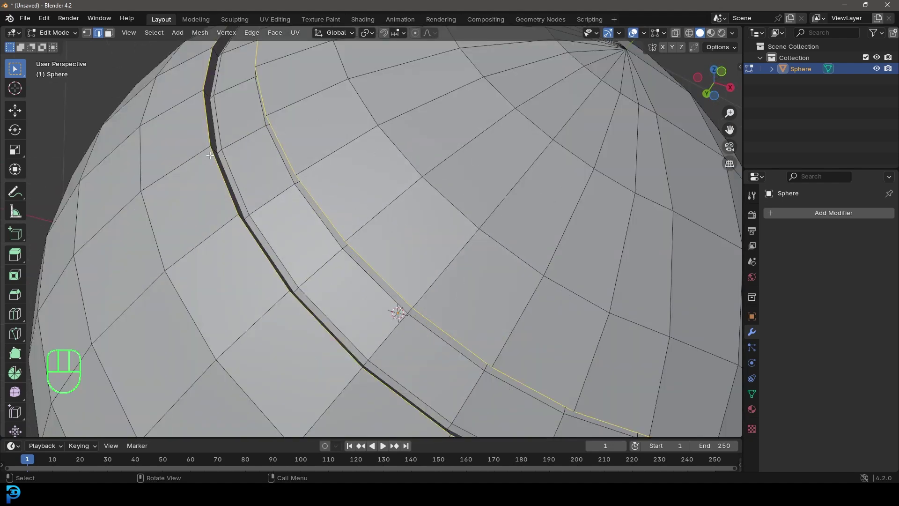
pyautogui.moveTo(303, 174); pyautogui.dragTo(495, 186, button='middle')
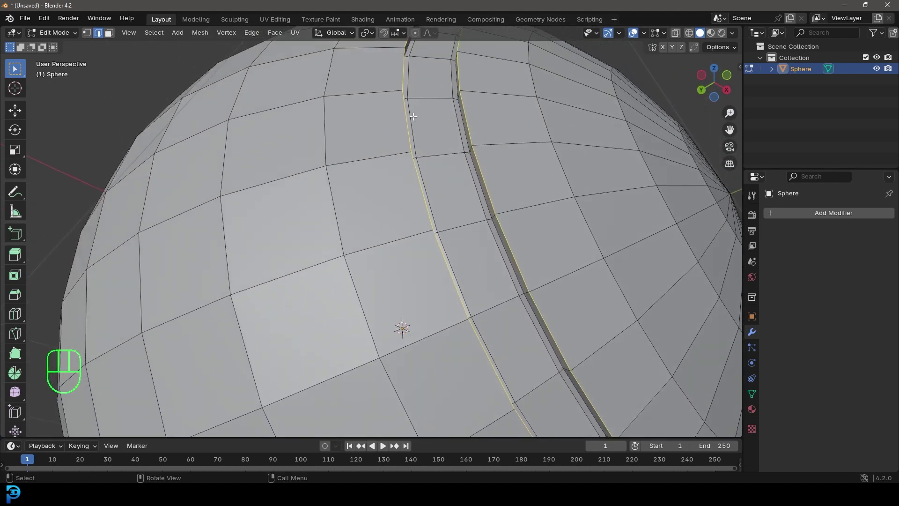
pyautogui.hotkey('ctrl', 'b')
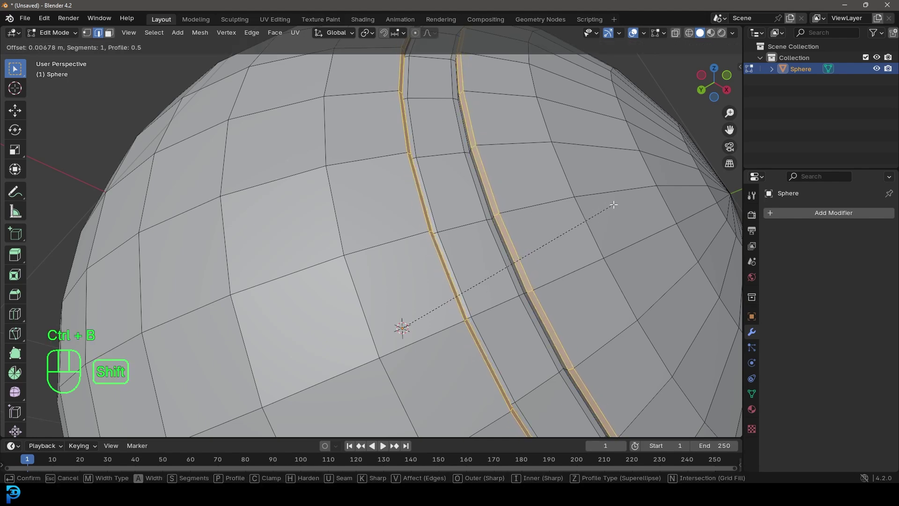
pyautogui.click(602, 205)
# Switch to face selection mode, clear the selection and select the whole loop of wide faces running along the seam.
pyautogui.scroll(-6, 576, 201)
pyautogui.click(109, 32)
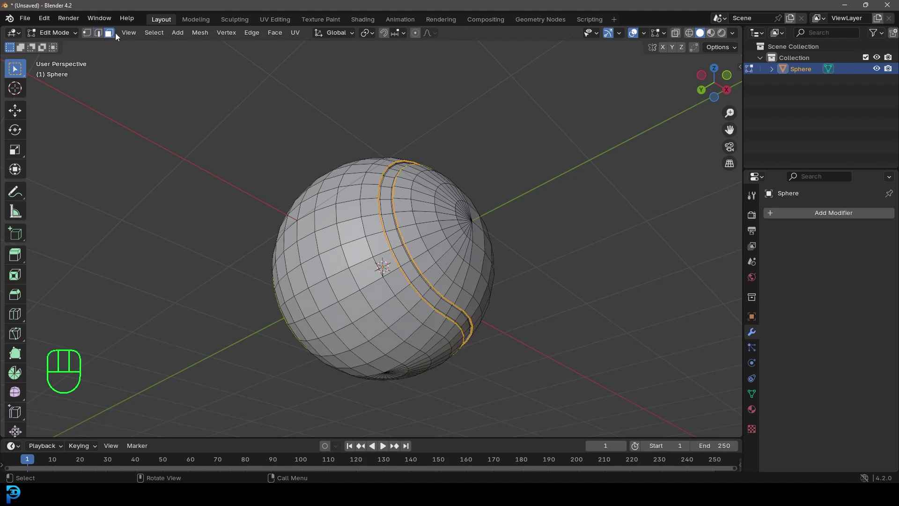
pyautogui.scroll(4, 394, 258)
pyautogui.hotkey('alt', 'a')
pyautogui.scroll(5, 393, 253)
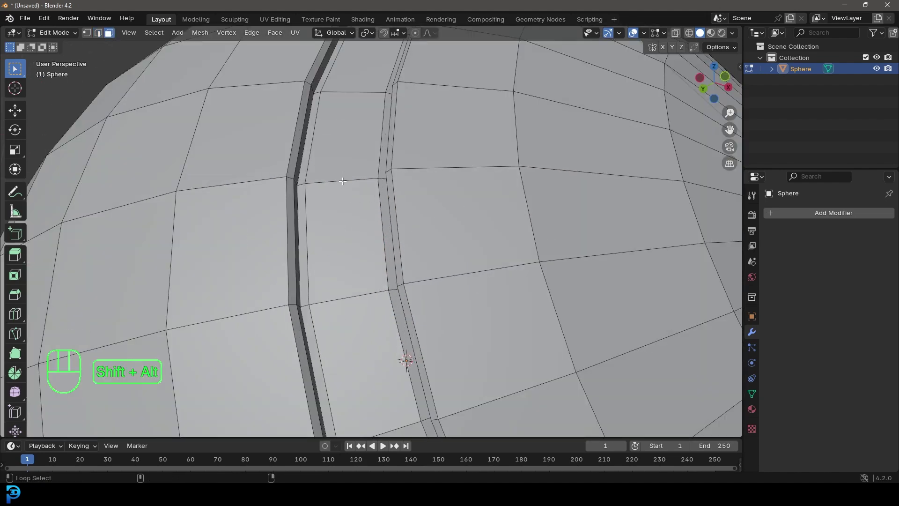
pyautogui.keyDown('alt'); pyautogui.keyDown('shift'); pyautogui.click(343, 181); pyautogui.keyUp('shift'); pyautogui.keyUp('alt')
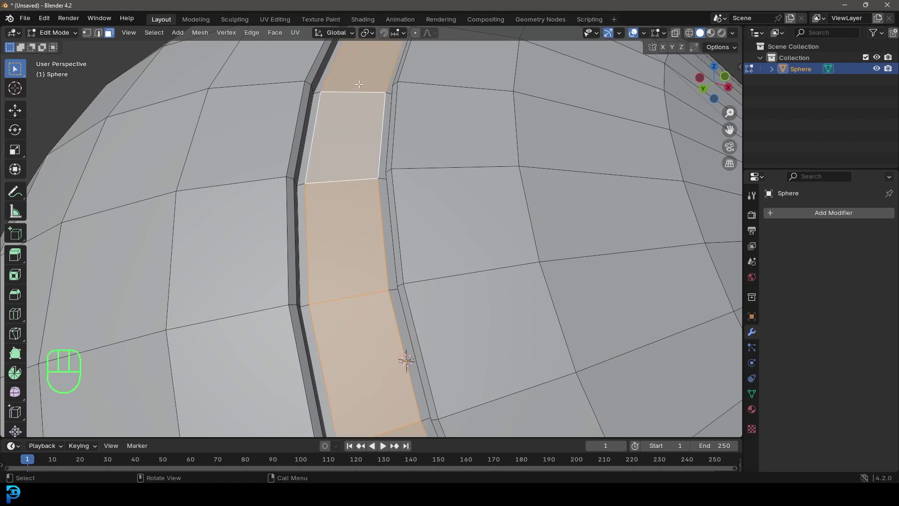
# Check the selected seam faces around the ball and grow the selection once to include the narrow bordering faces.
pyautogui.scroll(-10, 360, 318)
pyautogui.moveTo(430, 288); pyautogui.dragTo(330, 178, button='middle')
pyautogui.scroll(4, 330, 178)
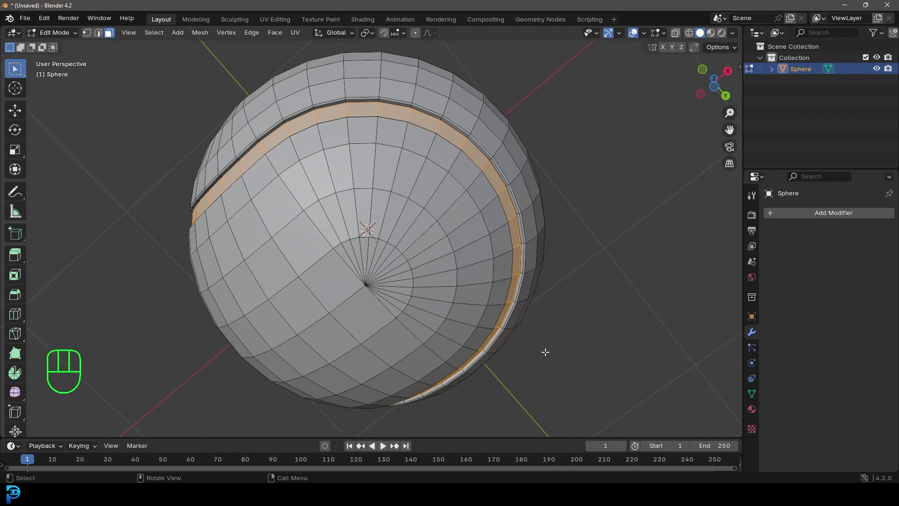
pyautogui.moveTo(545, 352); pyautogui.dragTo(381, 249, button='middle')
pyautogui.scroll(5, 402, 315)
pyautogui.moveTo(402, 315); pyautogui.dragTo(398, 206, button='middle')
pyautogui.scroll(3, 398, 207)
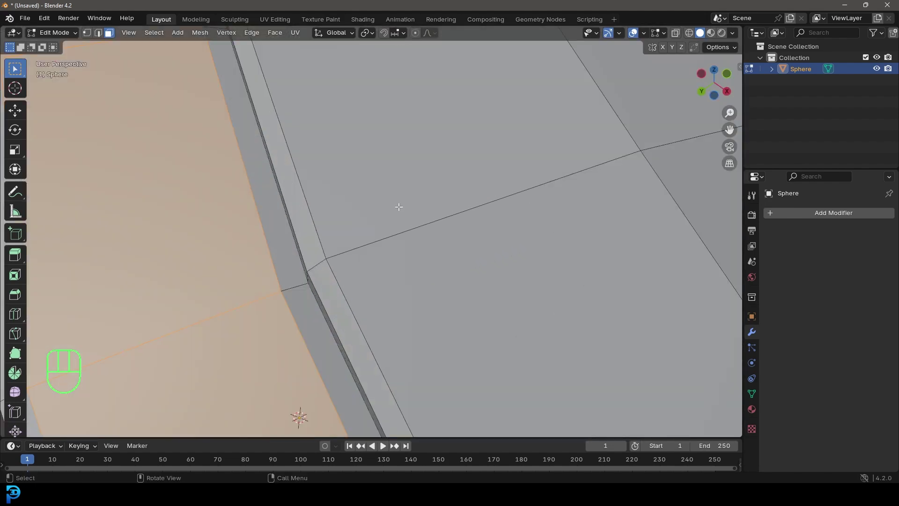
pyautogui.scroll(-3, 398, 207)
pyautogui.press('ctrl+KP_Add')
pyautogui.scroll(-5, 399, 206)
pyautogui.keyDown('shift'); pyautogui.moveTo(394, 213); pyautogui.dragTo(401, 212, button='middle'); pyautogui.keyUp('shift')
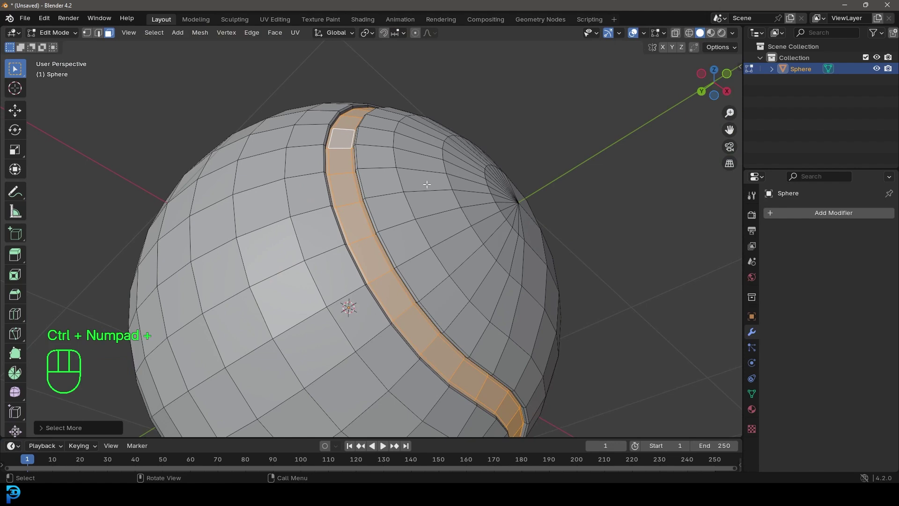
# Create a vertex group named "no hair" and assign the selected seam faces to it.
pyautogui.click(752, 395)
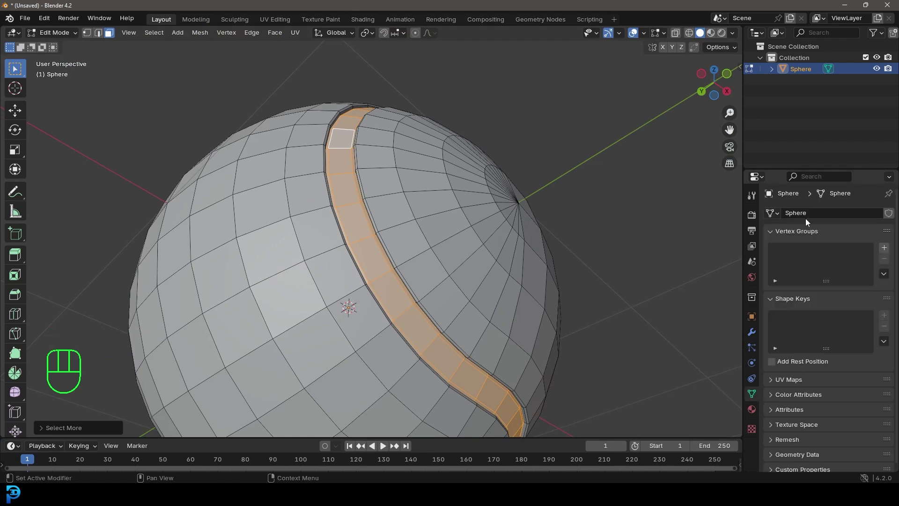
pyautogui.click(884, 249)
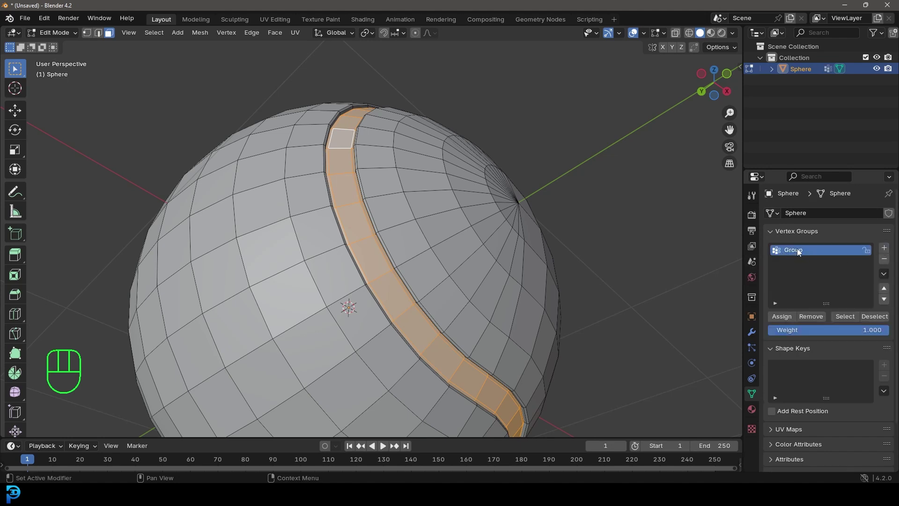
pyautogui.doubleClick(799, 251)
pyautogui.write('no')
pyautogui.click(799, 249)
pyautogui.click(786, 318)
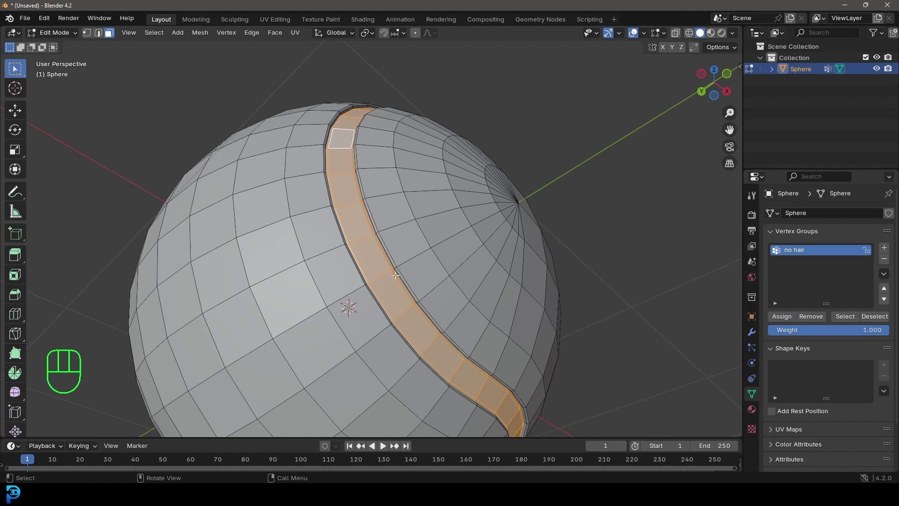
# Invert the face selection to select the whole ball surface except the seam.
pyautogui.scroll(-4, 375, 259)
pyautogui.scroll(2, 373, 194)
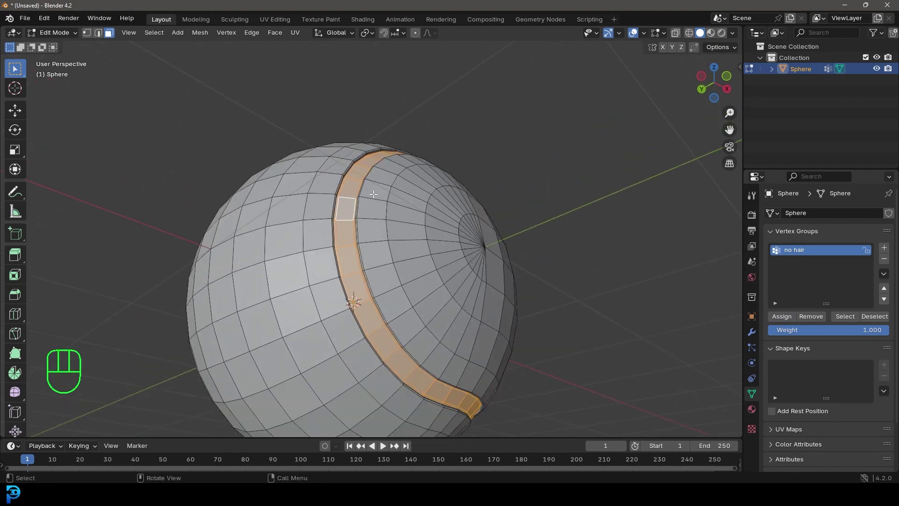
pyautogui.hotkey('ctrl', 'i')
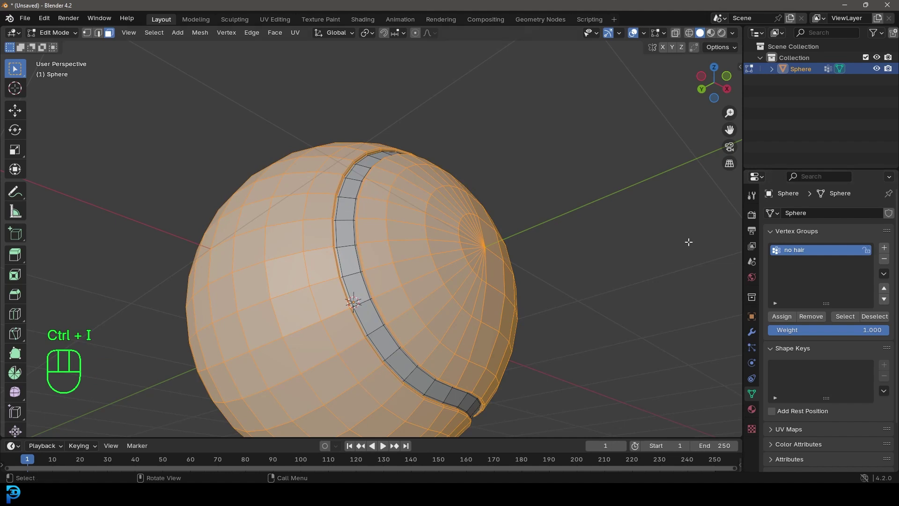
# Create the ball's first material and name it "seam".
pyautogui.click(752, 410)
pyautogui.click(838, 260)
pyautogui.click(814, 259)
pyautogui.write('se')
pyautogui.press('Return')
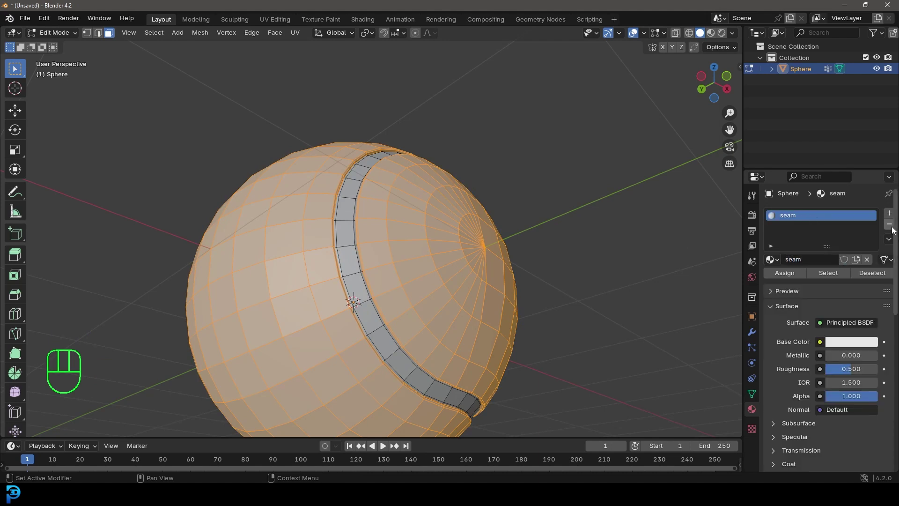
# Add a second material named "tennis ball" and assign it to the selected faces outside the seam.
pyautogui.click(889, 213)
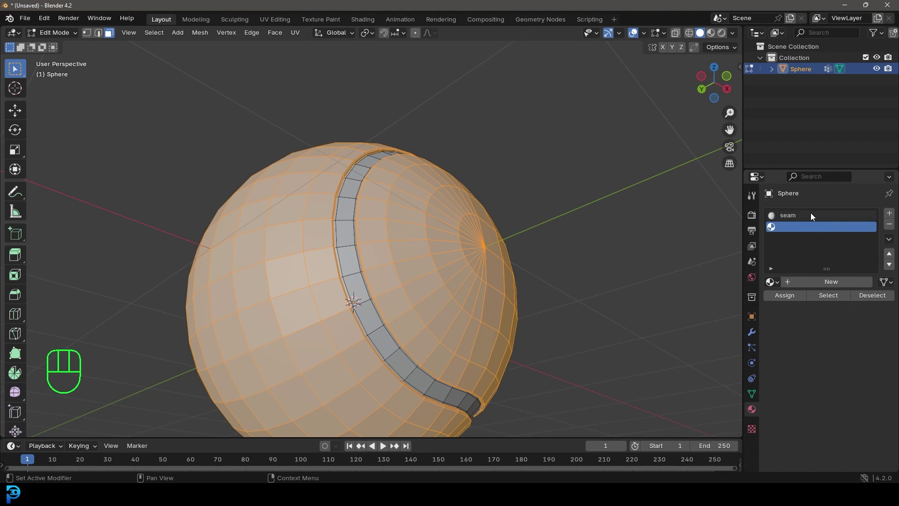
pyautogui.click(829, 282)
pyautogui.click(809, 281)
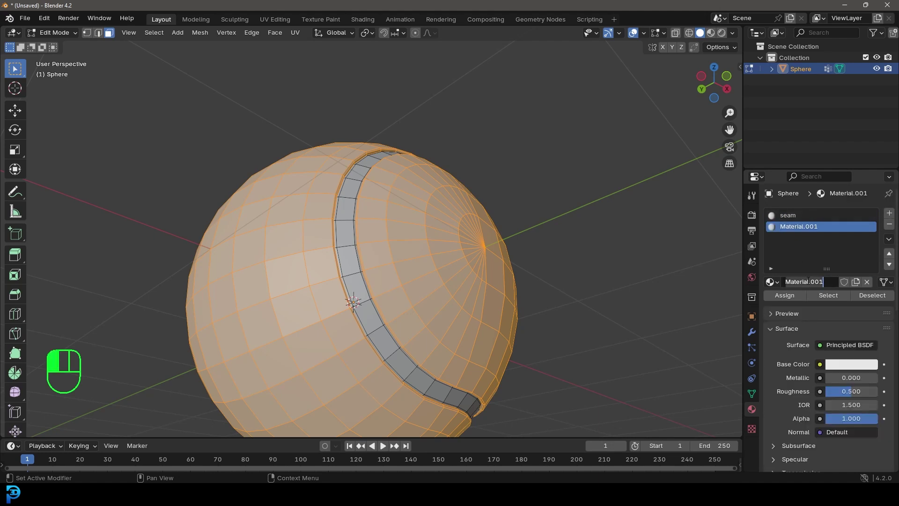
pyautogui.write('tennis ball')
pyautogui.press('Return')
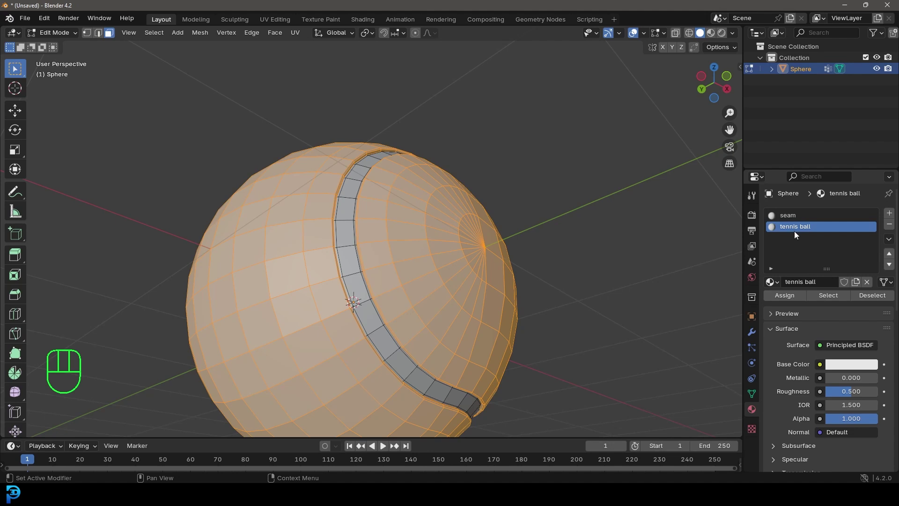
# Set the tennis ball material's viewport display color to green and check the colored ball against the seam.
pyautogui.scroll(-10, 800, 347)
pyautogui.scroll(-5, 784, 333)
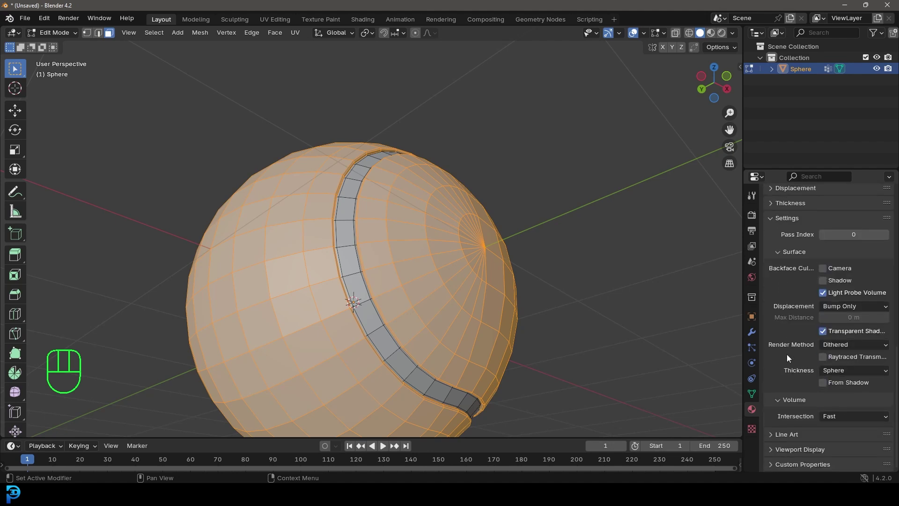
pyautogui.click(783, 450)
pyautogui.scroll(-2, 785, 445)
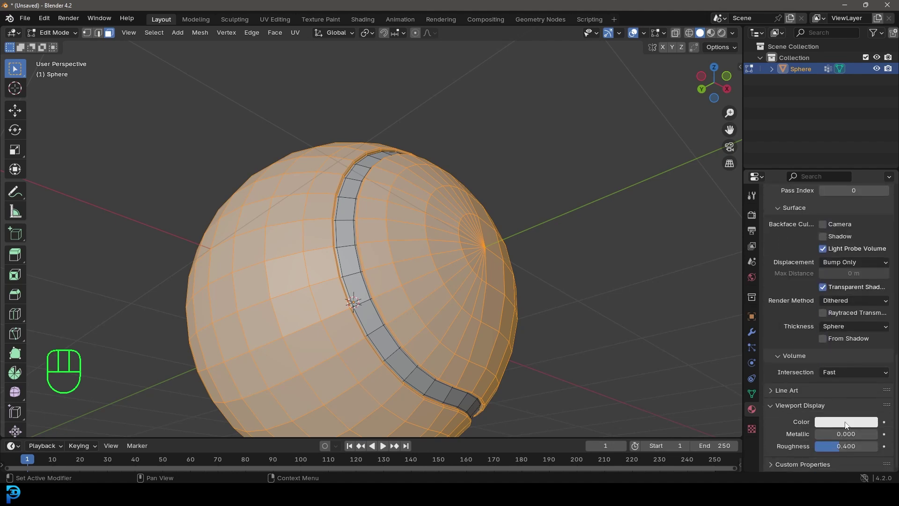
pyautogui.click(847, 422)
pyautogui.click(781, 288)
pyautogui.moveTo(421, 281); pyautogui.dragTo(316, 261, button='middle')
pyautogui.scroll(-3, 434, 240)
pyautogui.moveTo(434, 240); pyautogui.dragTo(375, 253, button='middle')
pyautogui.scroll(8, 811, 259)
pyautogui.scroll(10, 810, 258)
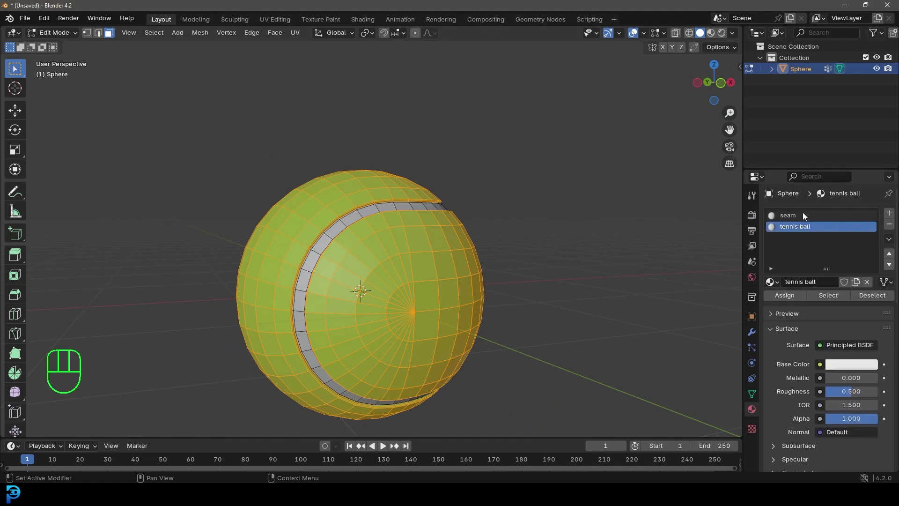
# Return to Object Mode and apply smooth shading to the ball.
pyautogui.scroll(4, 418, 212)
pyautogui.scroll(-2, 419, 213)
pyautogui.moveTo(418, 212); pyautogui.dragTo(436, 211, button='middle')
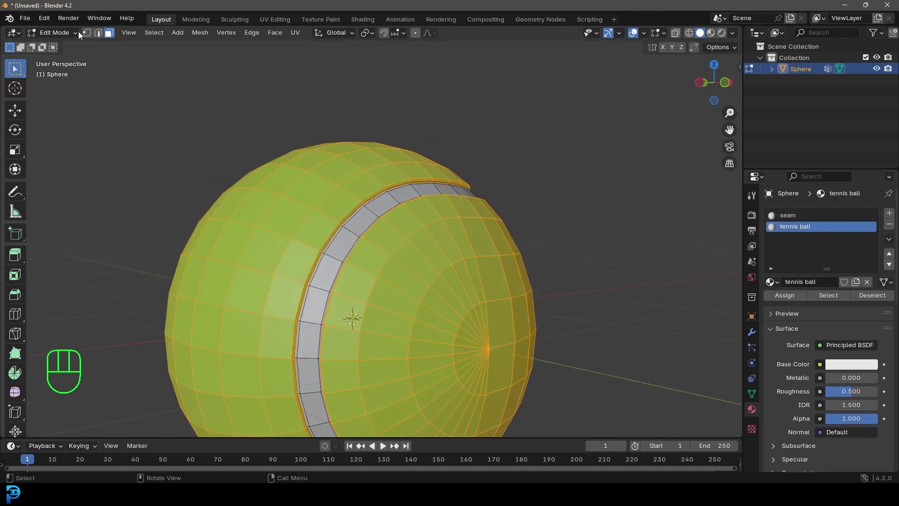
pyautogui.click(68, 33)
pyautogui.click(60, 45)
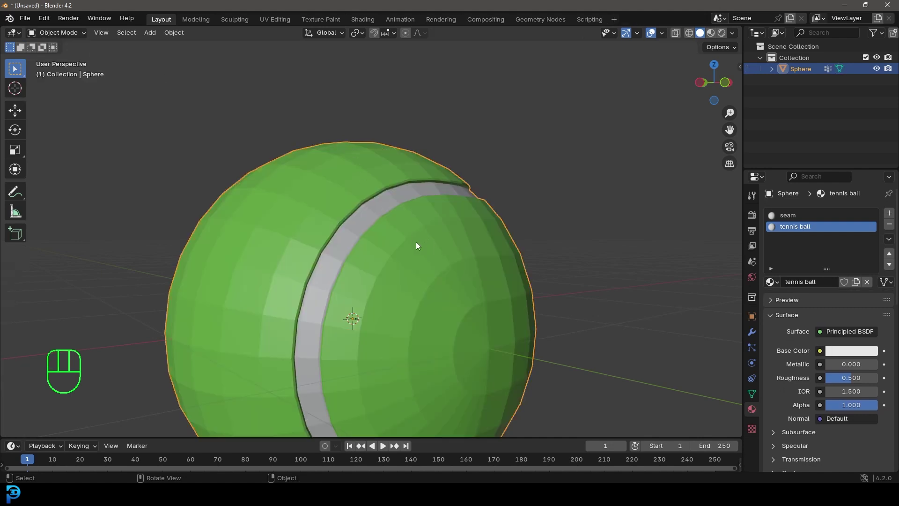
pyautogui.scroll(-3, 415, 242)
pyautogui.moveTo(414, 249); pyautogui.dragTo(318, 186, button='middle')
pyautogui.scroll(3, 408, 160)
pyautogui.rightClick(347, 144)
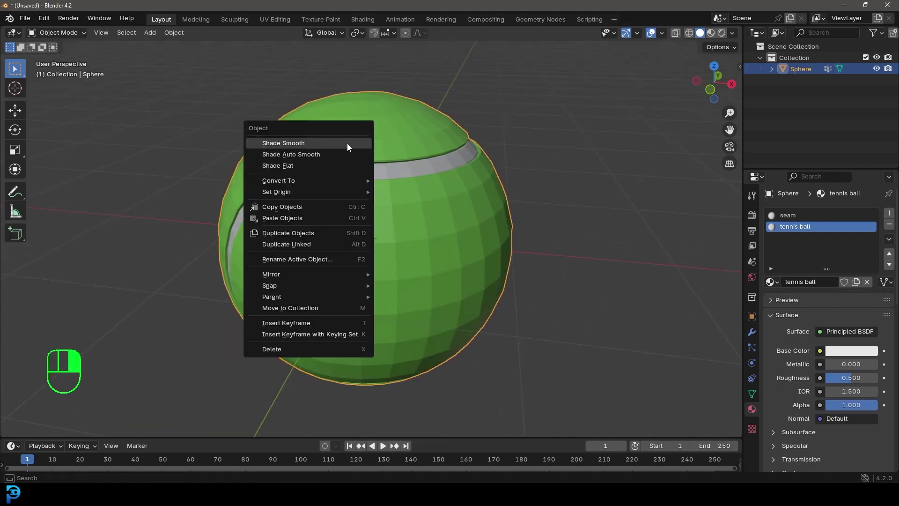
pyautogui.click(287, 142)
pyautogui.moveTo(432, 277); pyautogui.dragTo(444, 256, button='middle')
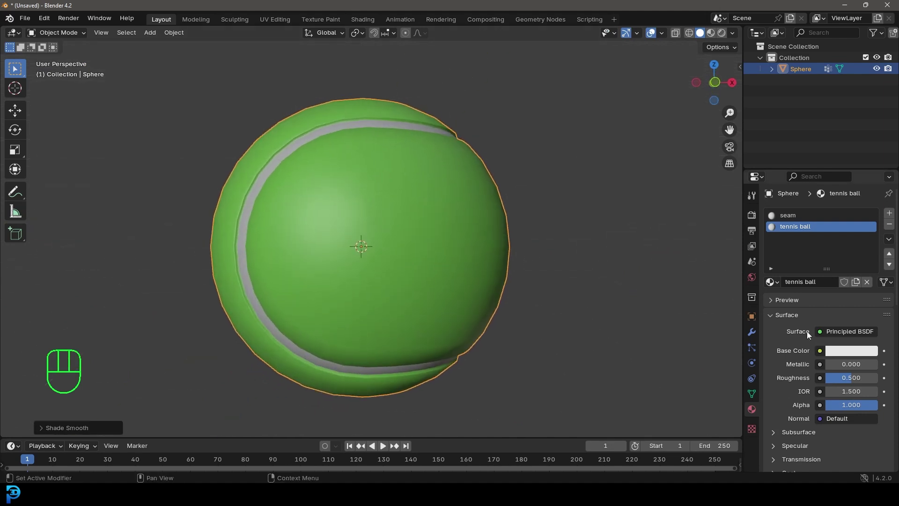
# Add a Subdivision Surface modifier with its render level set to 1, and save the file as "tut tennis ball.blend".
pyautogui.click(751, 332)
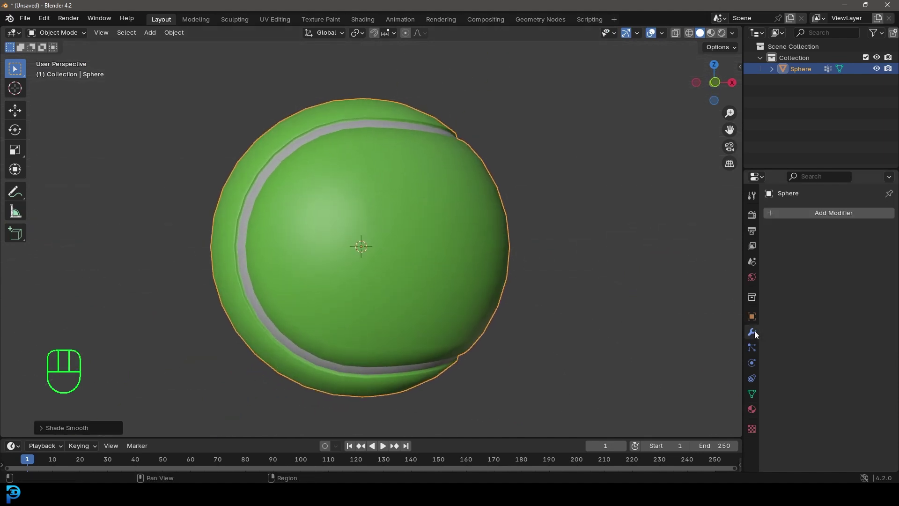
pyautogui.click(812, 215)
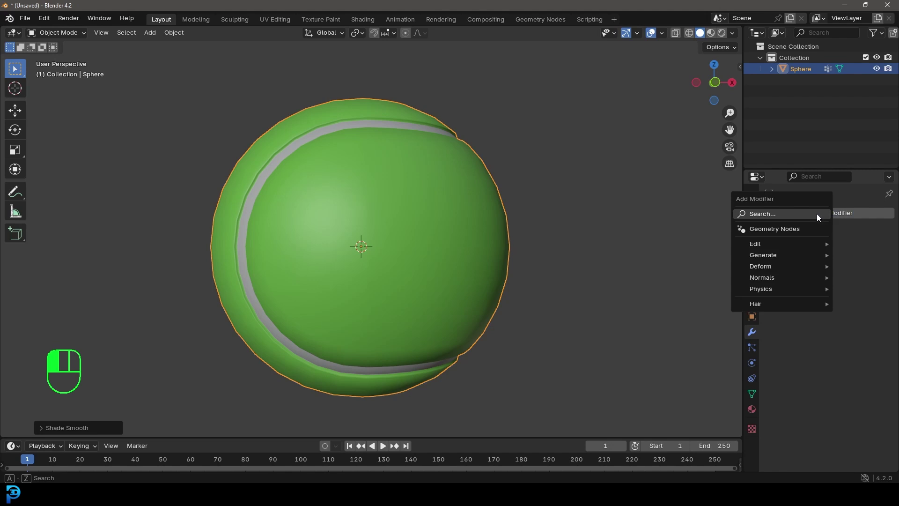
pyautogui.click(774, 214)
pyautogui.write('sub')
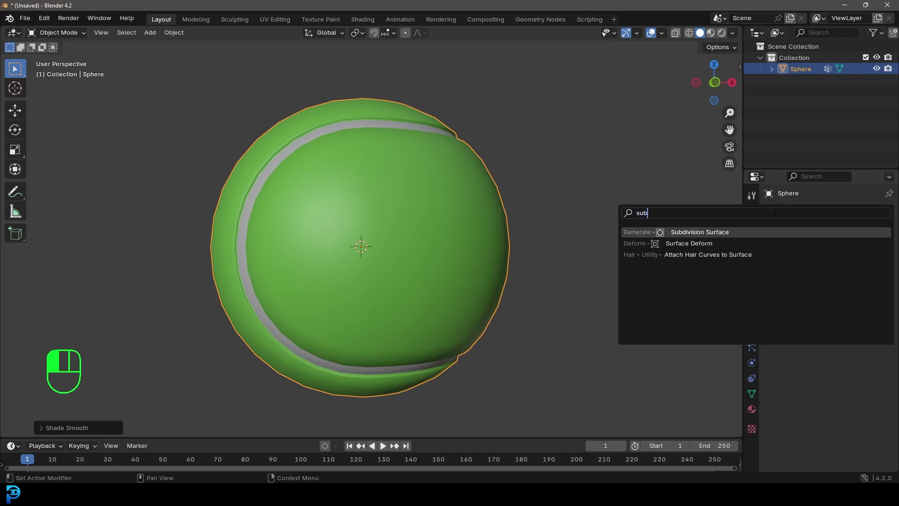
pyautogui.click(721, 232)
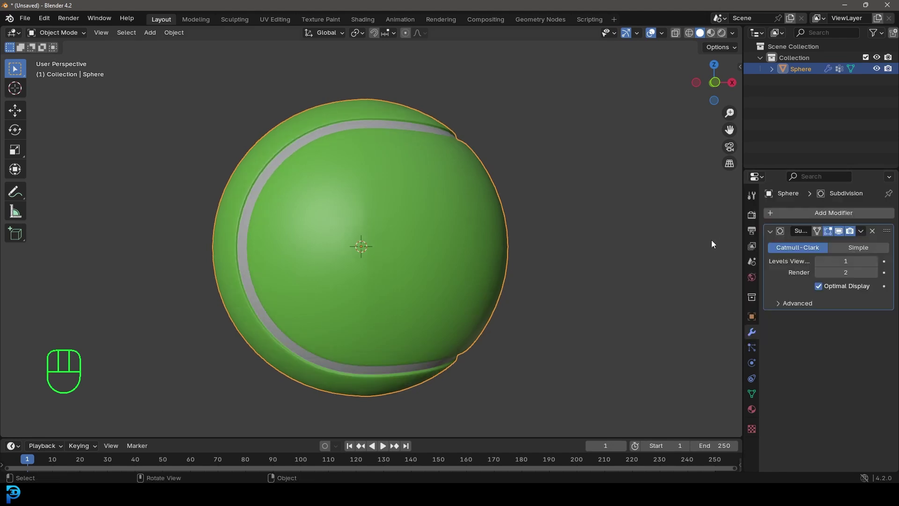
pyautogui.click(819, 272)
pyautogui.scroll(-4, 614, 265)
pyautogui.moveTo(585, 262); pyautogui.dragTo(608, 257, button='middle')
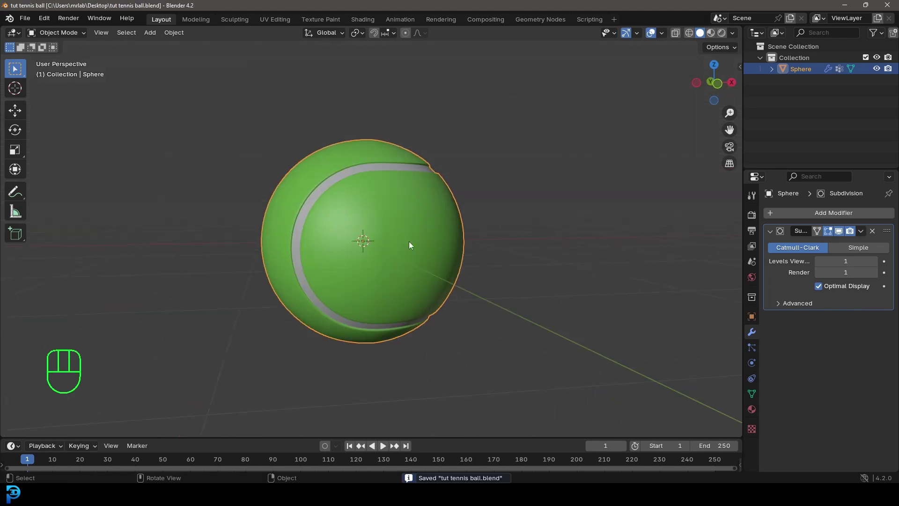
# Add a hair particle system to the ball with advanced options enabled and a hair length of 0.035 m.
pyautogui.moveTo(409, 240); pyautogui.dragTo(404, 176, button='middle')
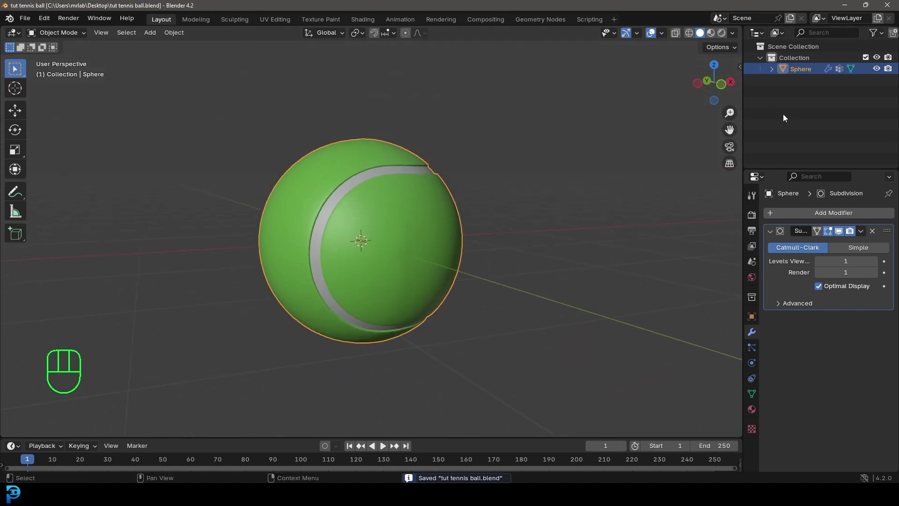
pyautogui.click(751, 348)
pyautogui.click(889, 212)
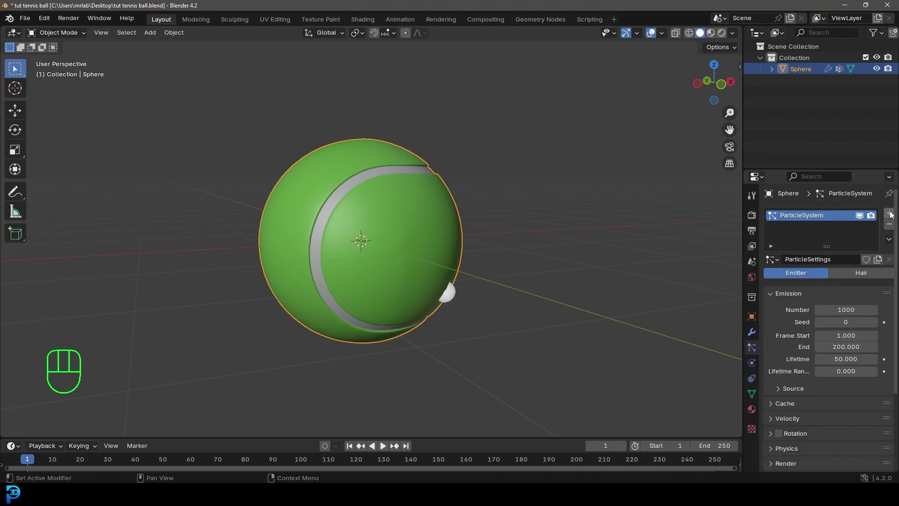
pyautogui.click(861, 274)
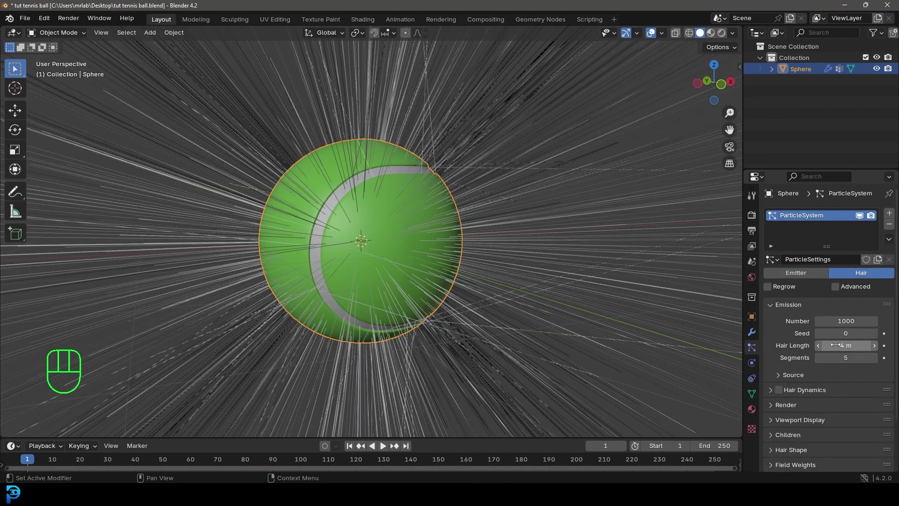
pyautogui.click(838, 285)
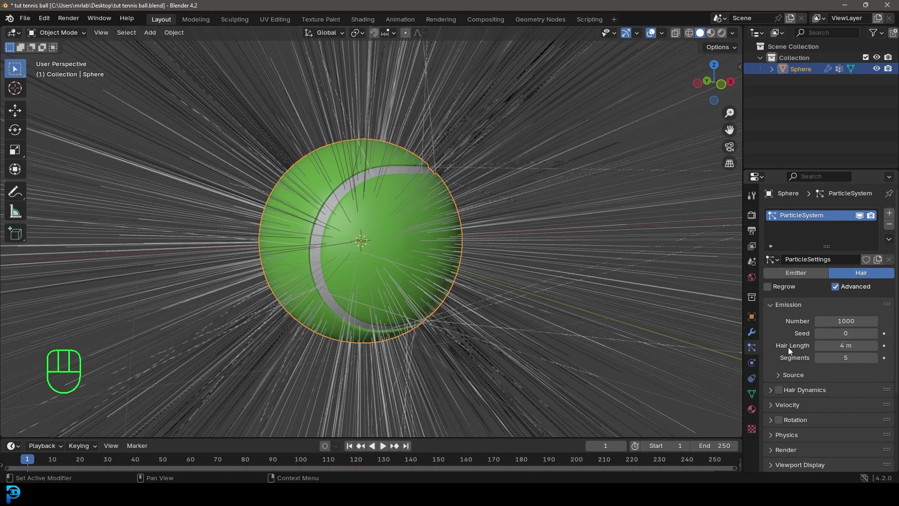
pyautogui.keyDown('shift'); pyautogui.moveTo(845, 345); pyautogui.dragTo(815, 345); pyautogui.keyUp('shift')
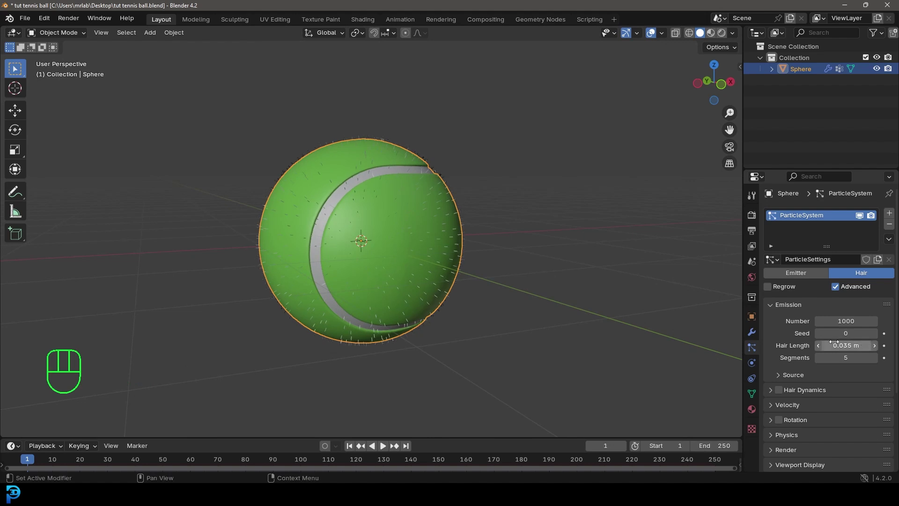
pyautogui.scroll(4, 352, 133)
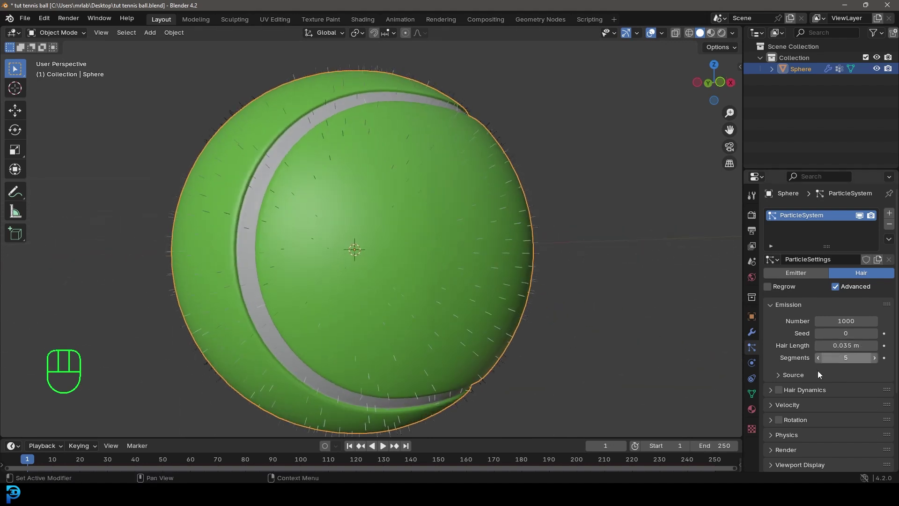
# Give the hair particles interpolated children.
pyautogui.scroll(-2, 818, 369)
pyautogui.click(776, 435)
pyautogui.scroll(-3, 776, 436)
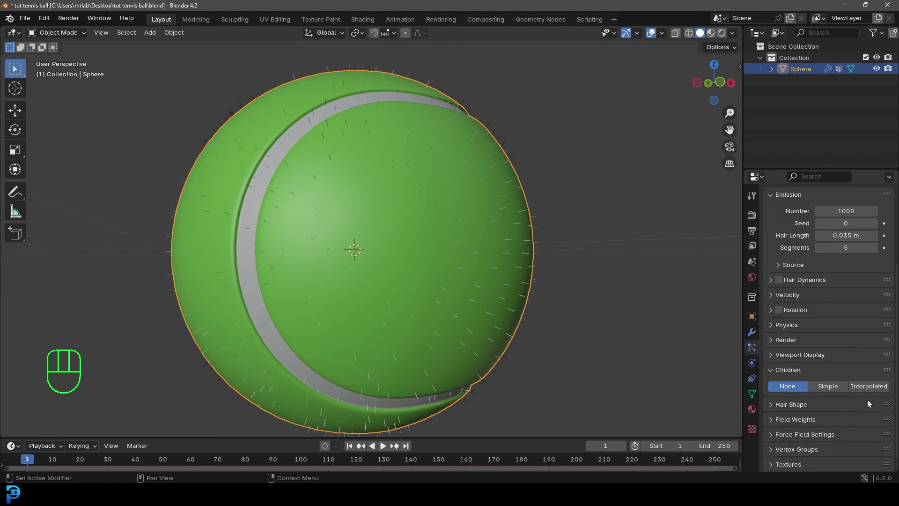
pyautogui.click(866, 386)
pyautogui.scroll(-3, 779, 391)
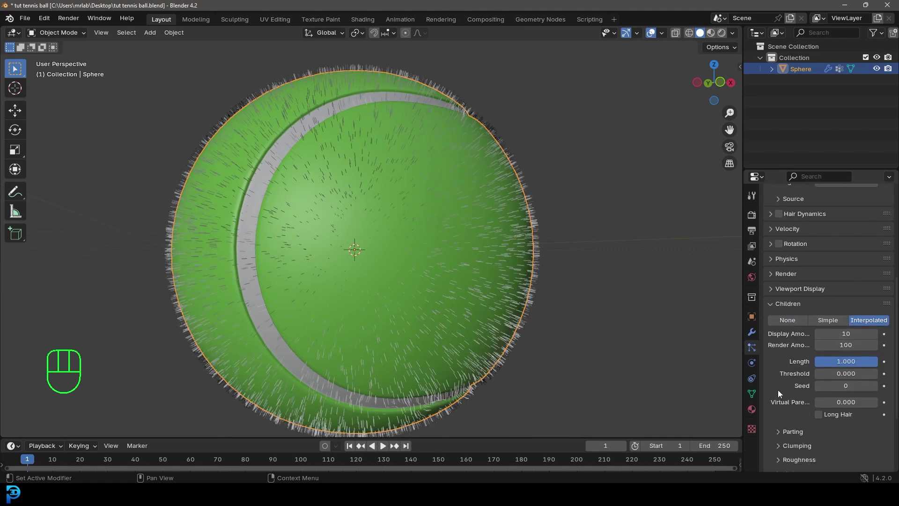
# Set the hair's viewport strand steps to 3 and expand the particle render settings to check them.
pyautogui.click(776, 288)
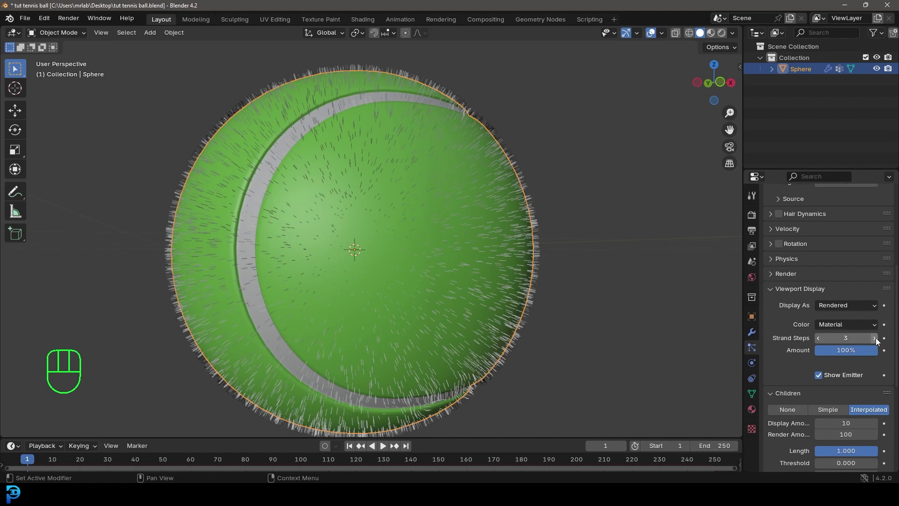
pyautogui.click(773, 273)
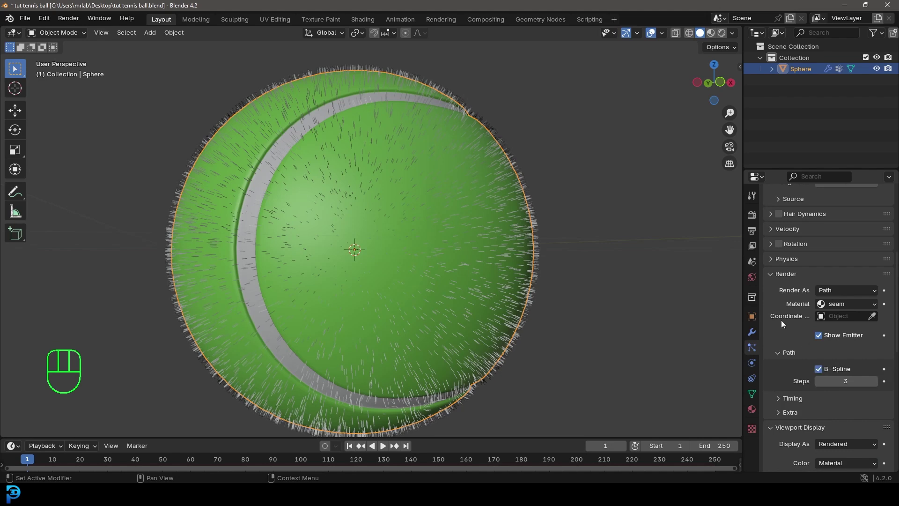
pyautogui.scroll(-15, 789, 327)
pyautogui.scroll(-2, 796, 356)
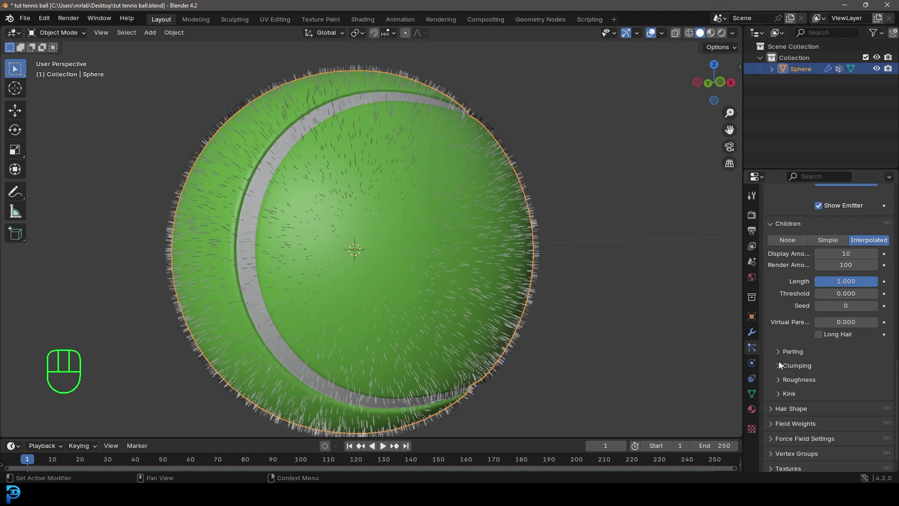
# Set the child hair roughness to Uniform 0.037 with size 1.320, Endpoint 0.039, and Random 0.028 with size 1.388.
pyautogui.click(778, 379)
pyautogui.scroll(-5, 783, 391)
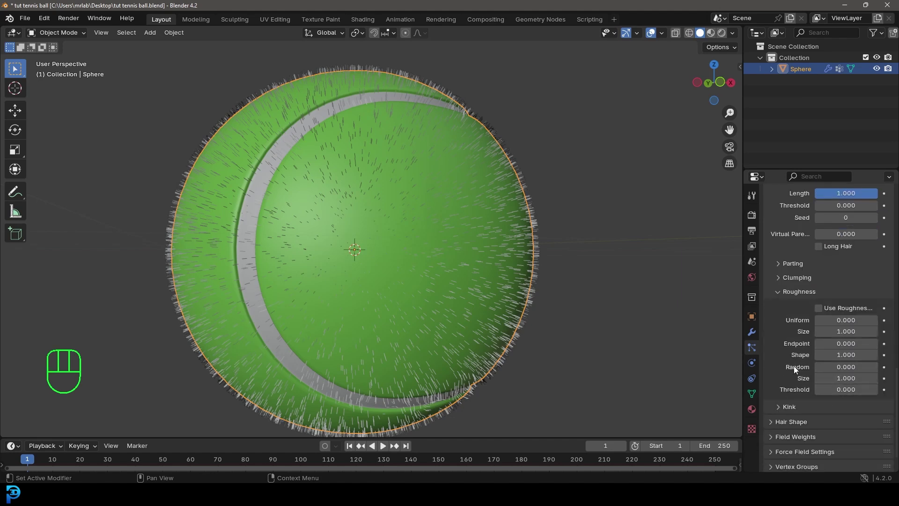
pyautogui.moveTo(825, 368); pyautogui.dragTo(857, 331)
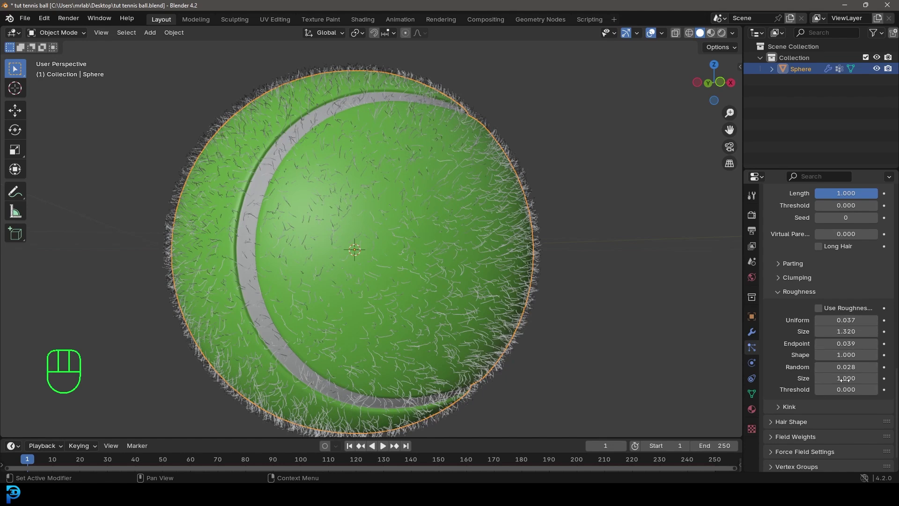
pyautogui.moveTo(843, 378)
pyautogui.mouseDown()
pyautogui.moveTo(857, 378)
pyautogui.moveTo(846, 378)
pyautogui.mouseUp()
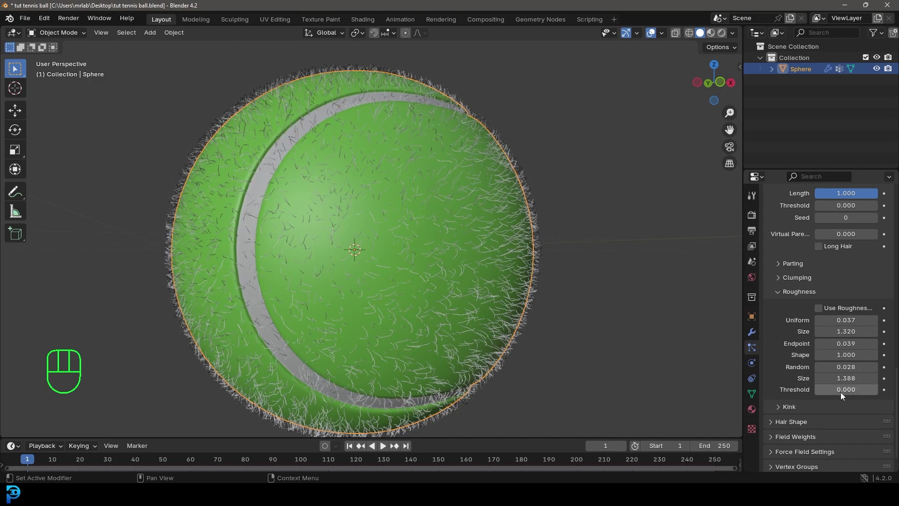
# Assign the "no hair" vertex group to the hair particle system's density.
pyautogui.scroll(-3, 415, 266)
pyautogui.moveTo(415, 266)
pyautogui.mouseDown(button='middle')
pyautogui.moveTo(363, 267)
pyautogui.moveTo(421, 268)
pyautogui.mouseUp(button='middle')
pyautogui.scroll(2, 344, 108)
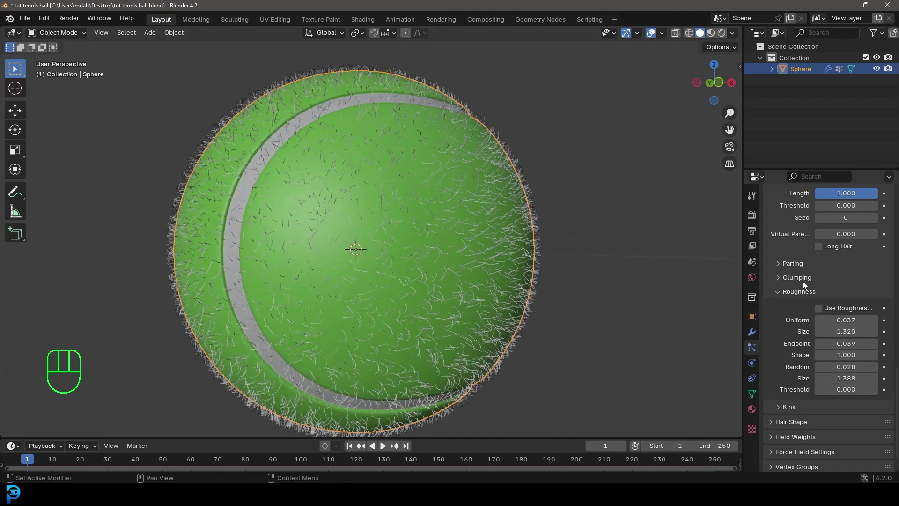
pyautogui.scroll(-2, 802, 283)
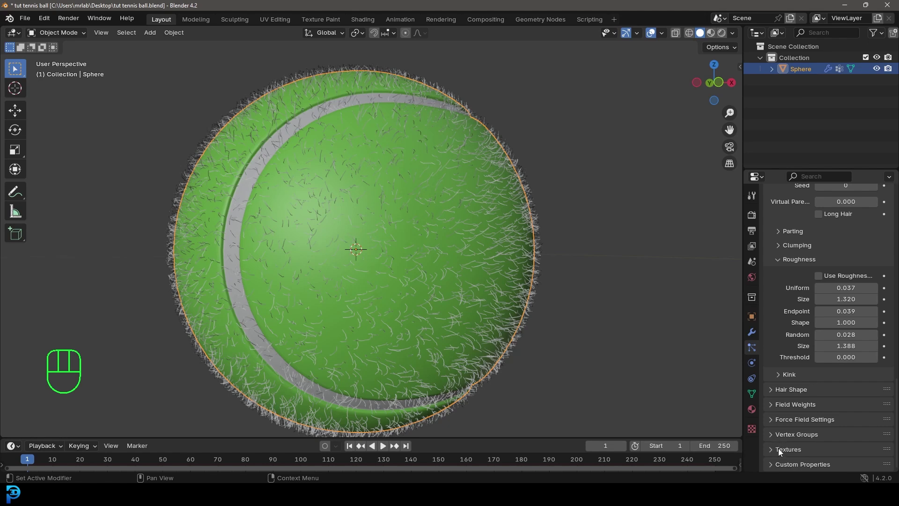
pyautogui.click(796, 434)
pyautogui.scroll(-4, 785, 437)
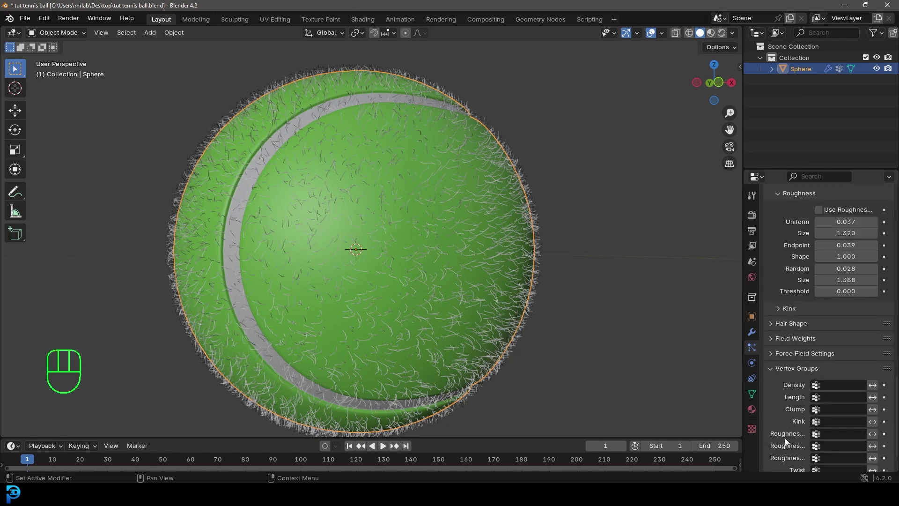
pyautogui.click(833, 384)
pyautogui.click(790, 268)
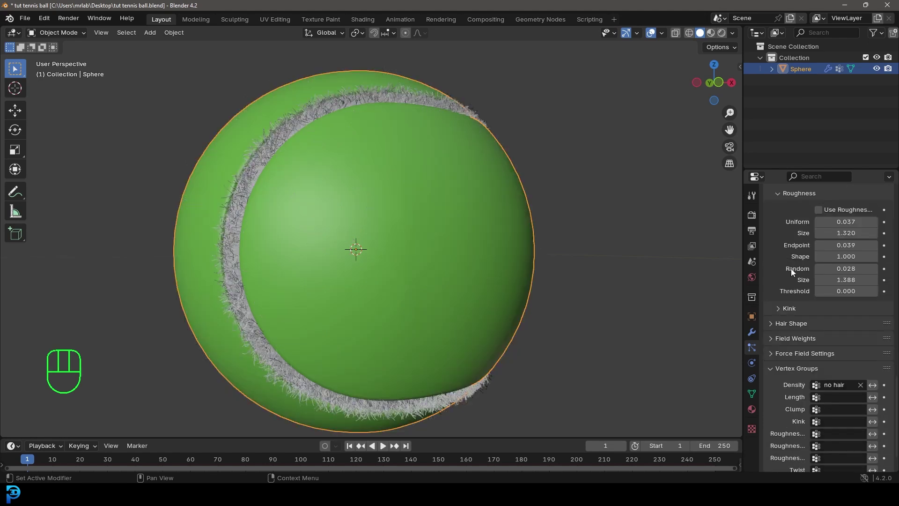
# Invert the density vertex group so hair grows on the ball but not on the seam, and inspect the seam.
pyautogui.moveTo(422, 178); pyautogui.dragTo(319, 265, button='middle')
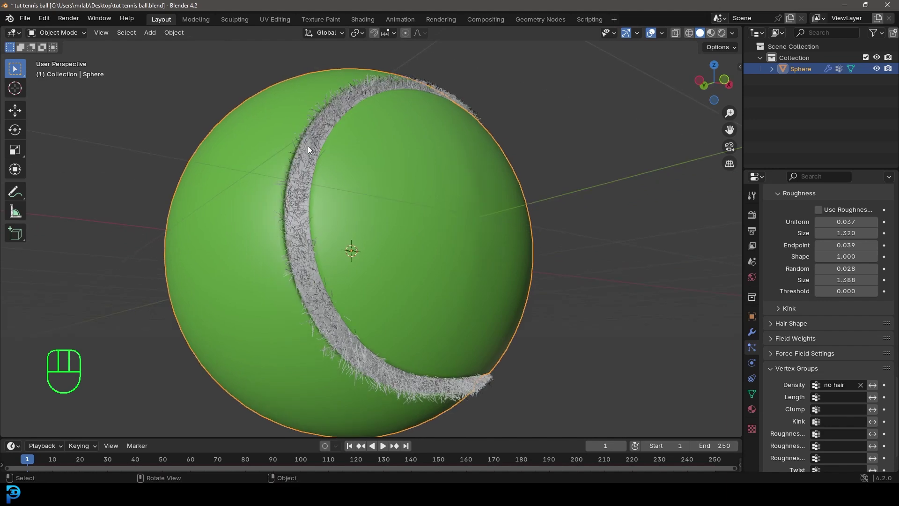
pyautogui.click(873, 384)
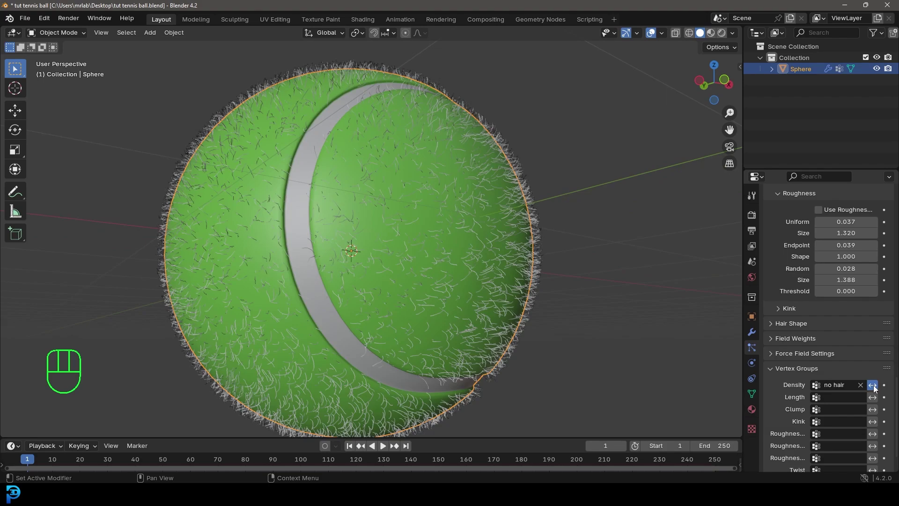
pyautogui.moveTo(355, 105); pyautogui.dragTo(480, 324, button='middle')
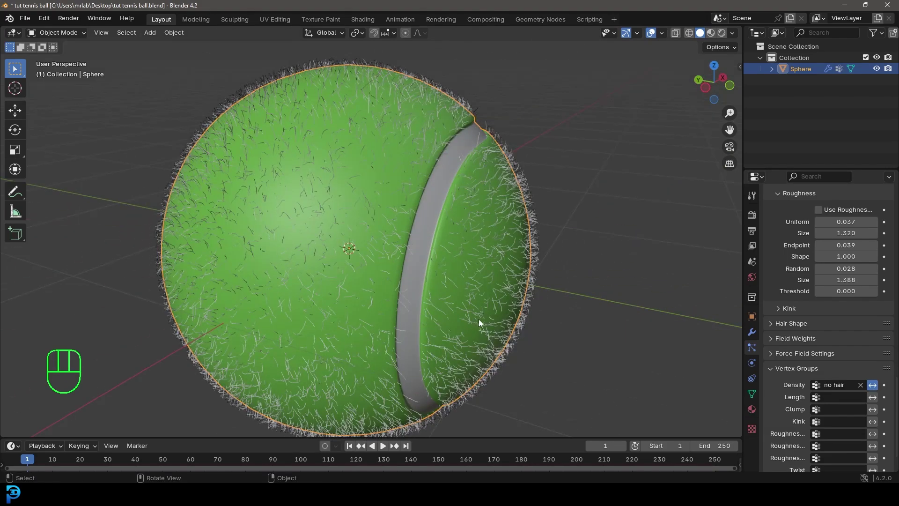
pyautogui.scroll(4, 535, 177)
pyautogui.moveTo(534, 177); pyautogui.dragTo(398, 244, button='middle')
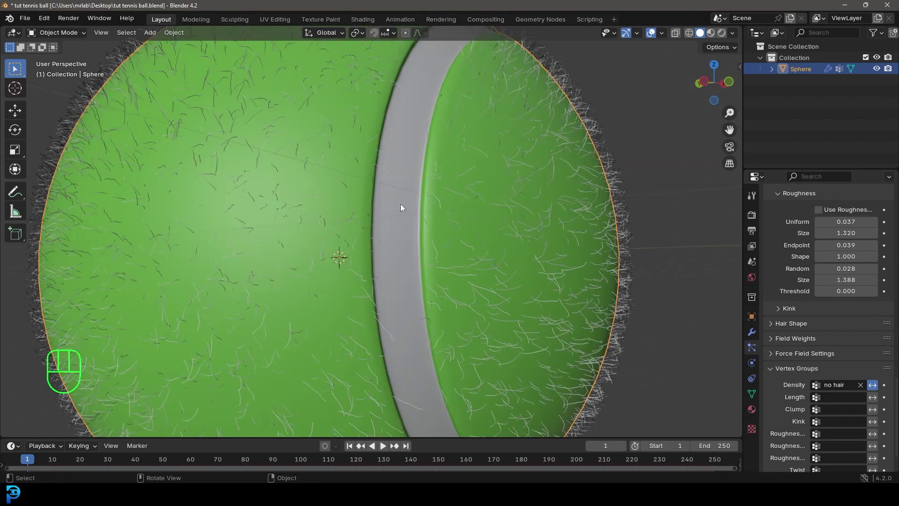
pyautogui.scroll(-6, 400, 206)
pyautogui.moveTo(397, 211); pyautogui.dragTo(339, 227, button='middle')
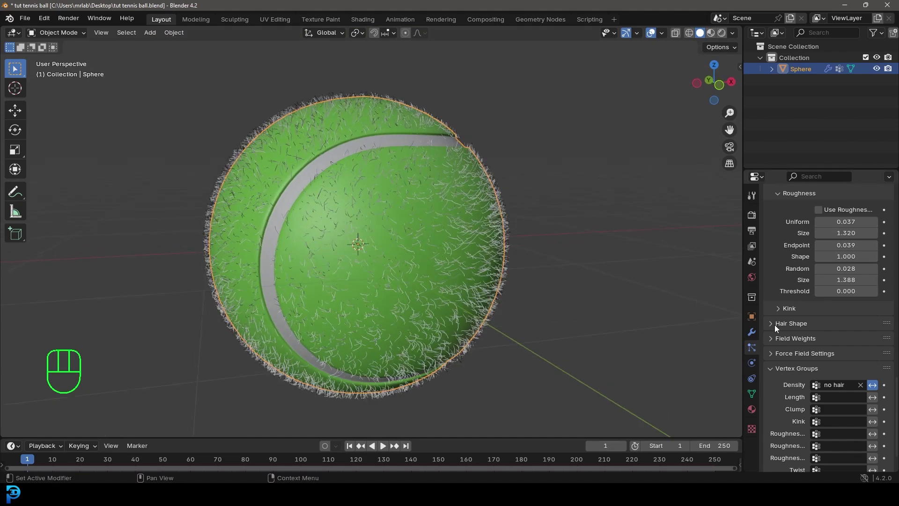
# Set the hair particles' render material to tennis ball and save the file.
pyautogui.scroll(15, 785, 328)
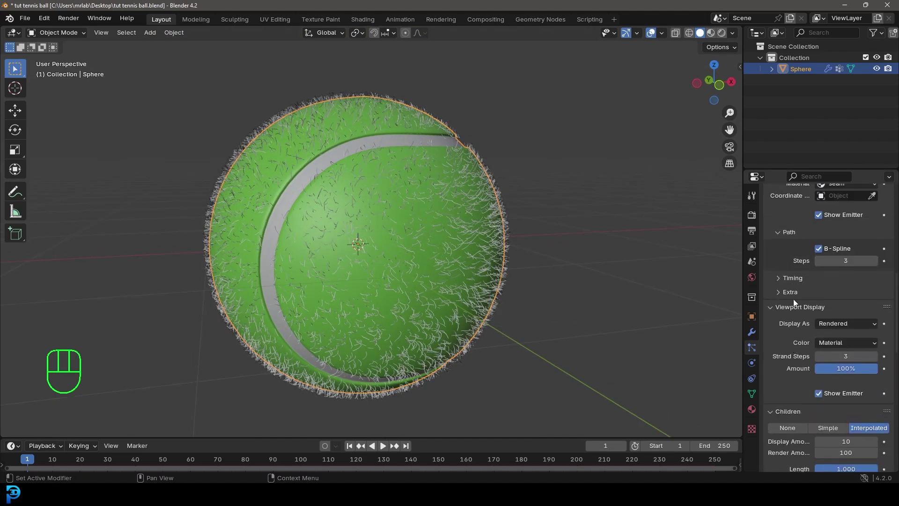
pyautogui.scroll(3, 785, 279)
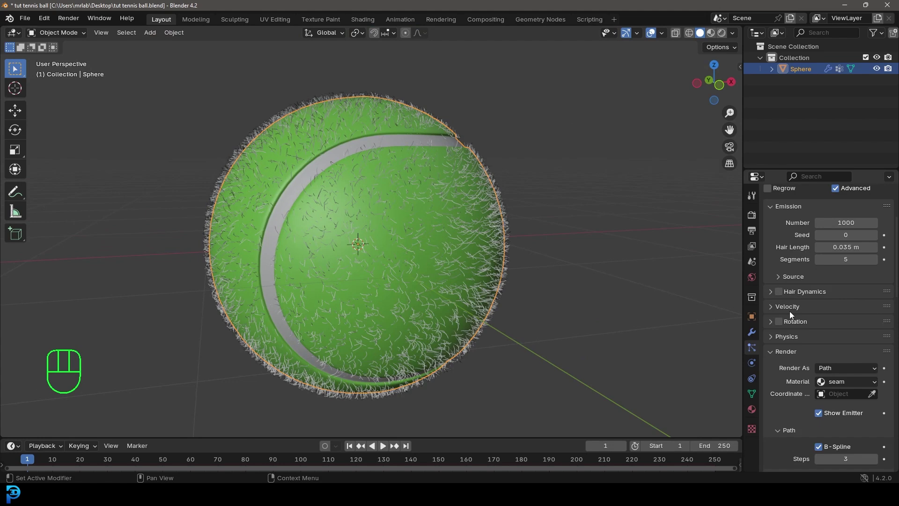
pyautogui.scroll(-3, 788, 357)
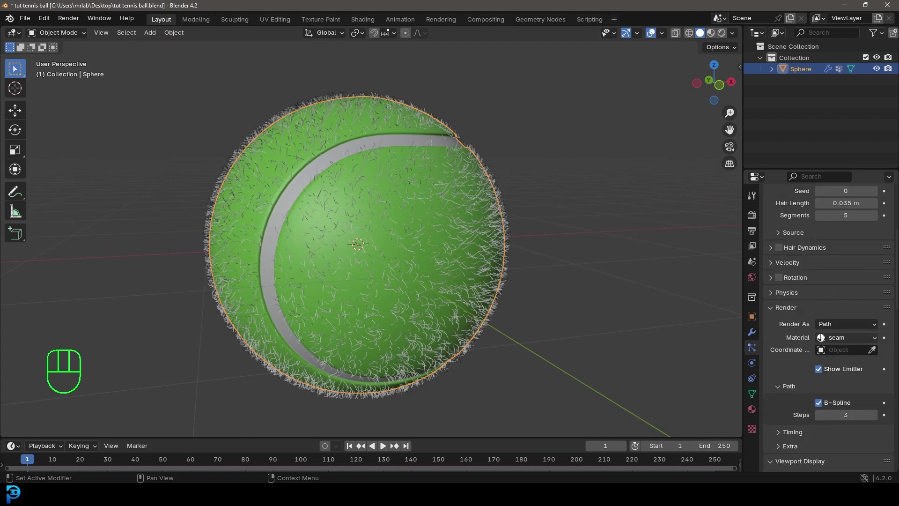
pyautogui.click(833, 338)
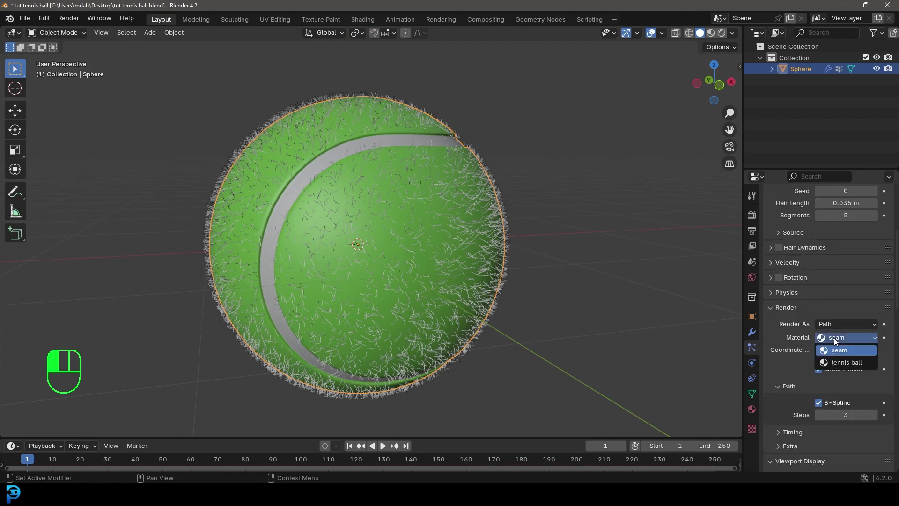
pyautogui.click(847, 362)
pyautogui.scroll(3, 425, 85)
pyautogui.scroll(-3, 385, 193)
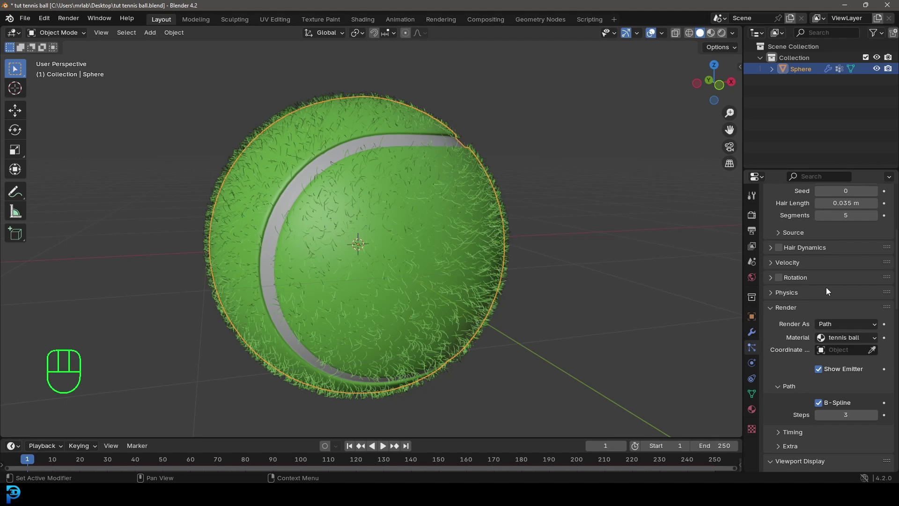
pyautogui.scroll(6, 822, 255)
pyautogui.moveTo(367, 175); pyautogui.dragTo(404, 162, button='middle')
pyautogui.hotkey('ctrl', 's')
pyautogui.hotkey('ctrl', 's')
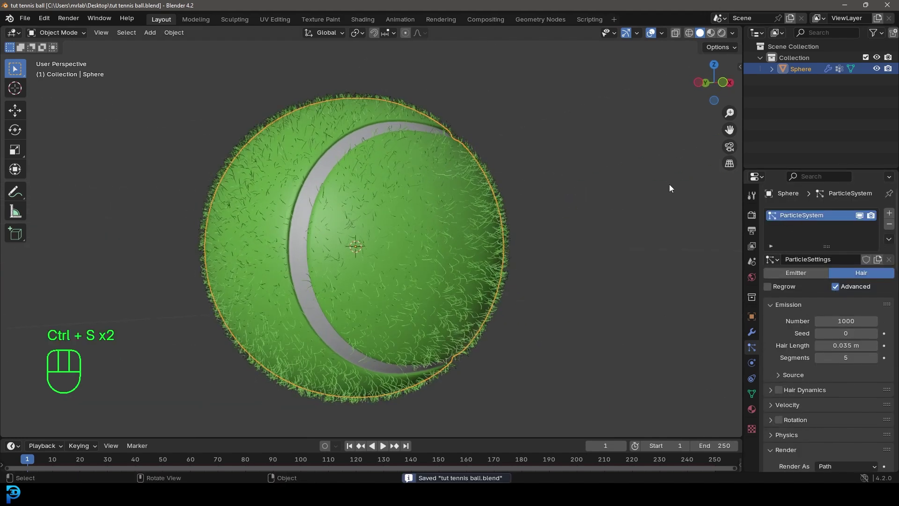
# Switch the render engine to Cycles with 55 maximum render samples and save the file.
pyautogui.click(751, 215)
pyautogui.click(840, 213)
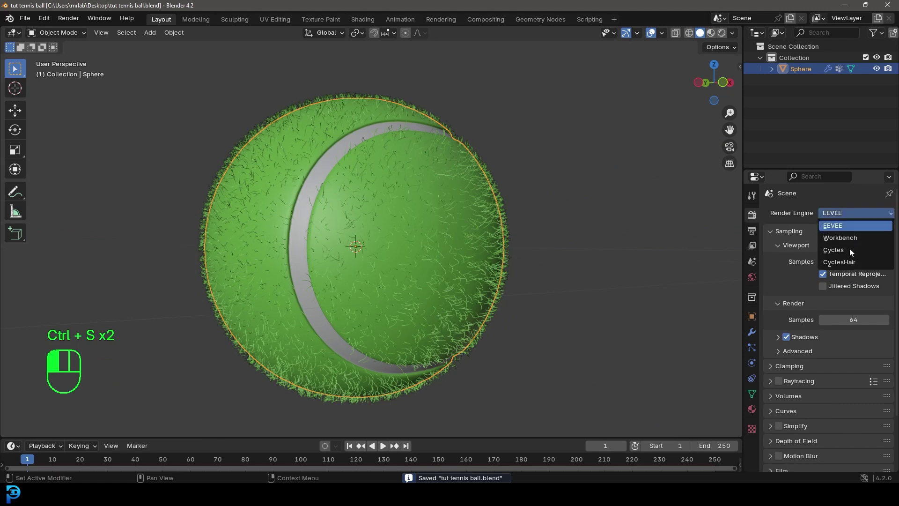
pyautogui.click(849, 250)
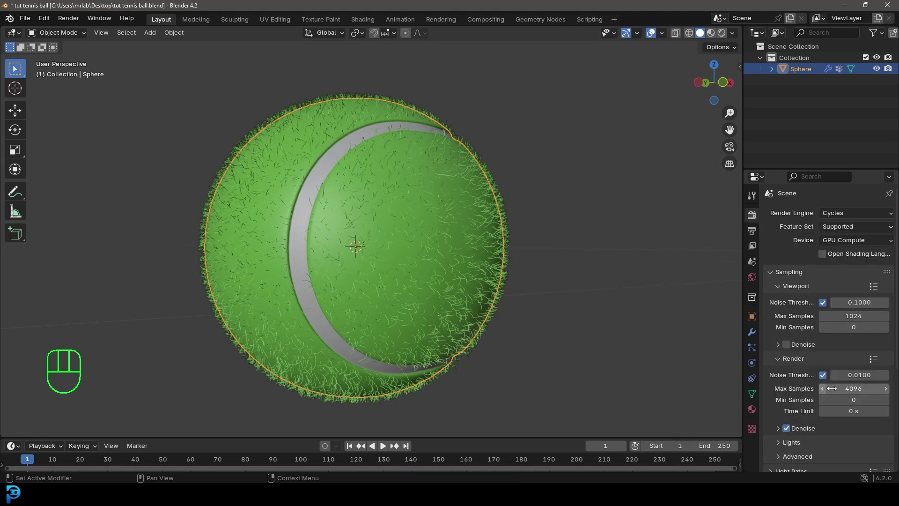
pyautogui.click(862, 388)
pyautogui.write('55')
pyautogui.press('Return')
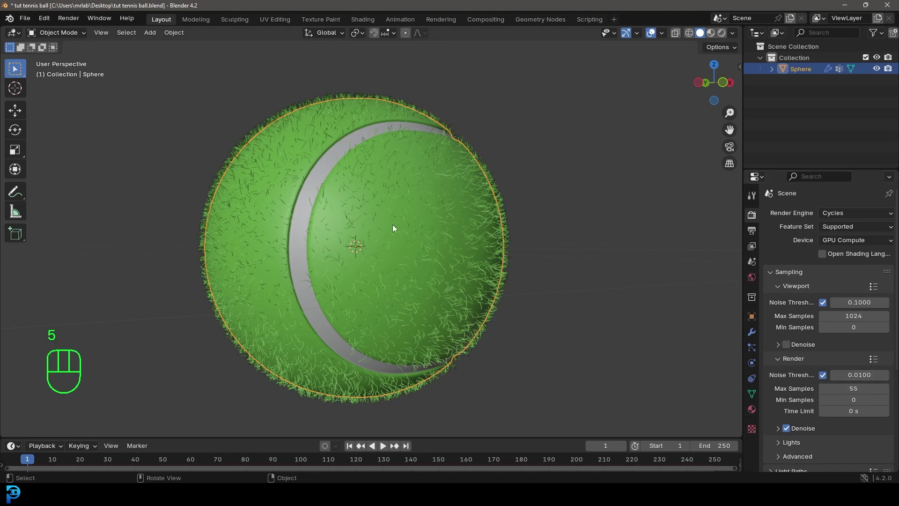
pyautogui.press('KP_1')
pyautogui.hotkey('ctrl', 's')
# Add a camera facing the ball from the front and move it back along the negative Y axis.
pyautogui.scroll(-2, 381, 223)
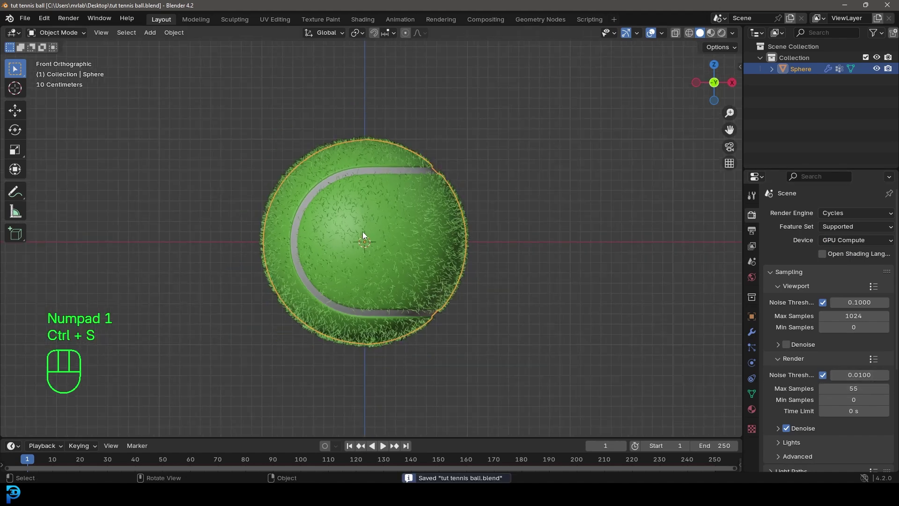
pyautogui.hotkey('shift', 'a')
pyautogui.moveTo(362, 231)
pyautogui.click(323, 392)
pyautogui.scroll(-3, 422, 329)
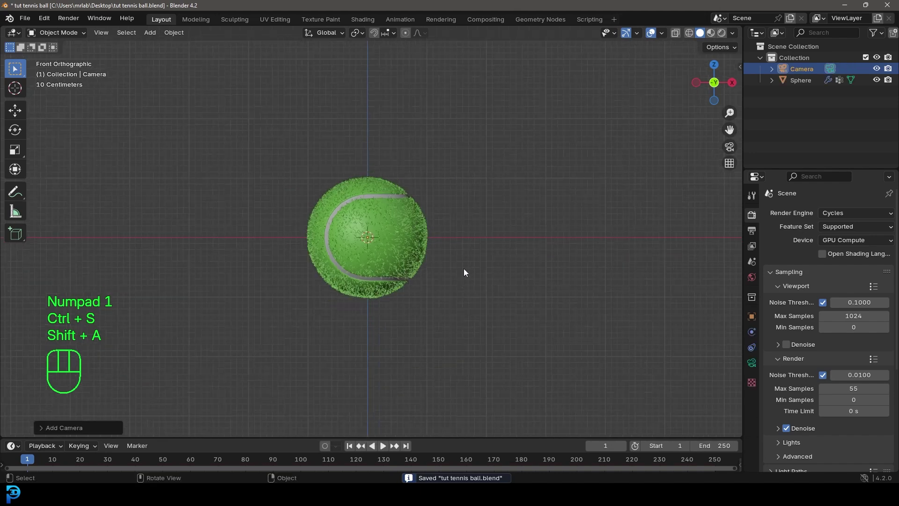
pyautogui.moveTo(492, 216); pyautogui.dragTo(411, 249, button='middle')
pyautogui.press('g')
pyautogui.press('y')
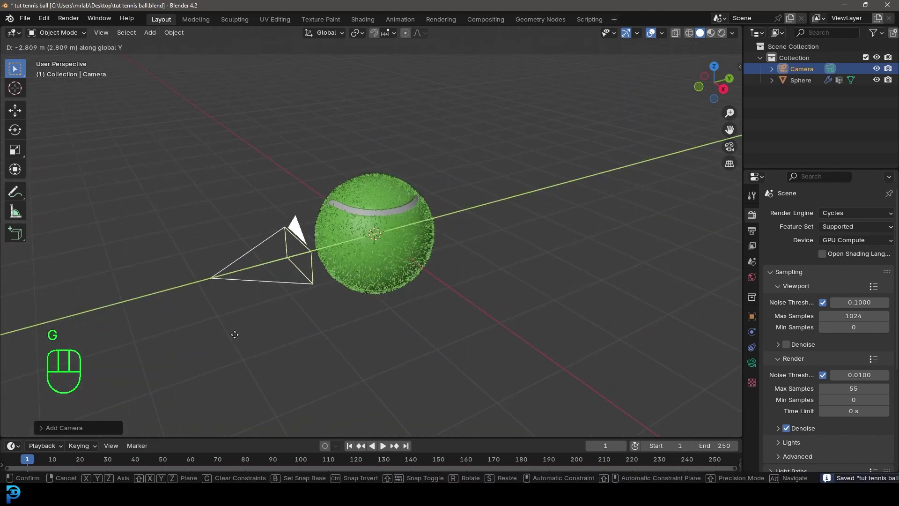
pyautogui.click(145, 383)
# Look through the camera and move it back along its local Z axis until the whole ball is centred in frame.
pyautogui.press('KP_0')
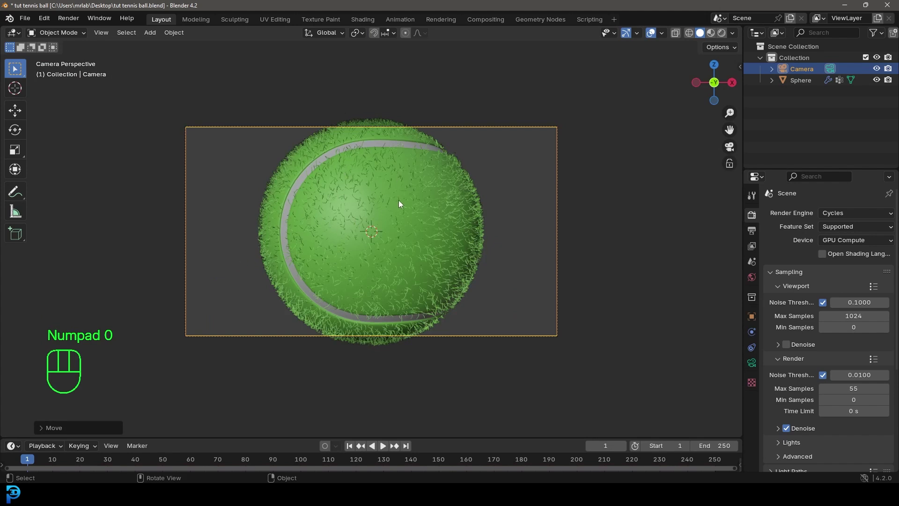
pyautogui.press('g')
pyautogui.press('z')
pyautogui.press('z')
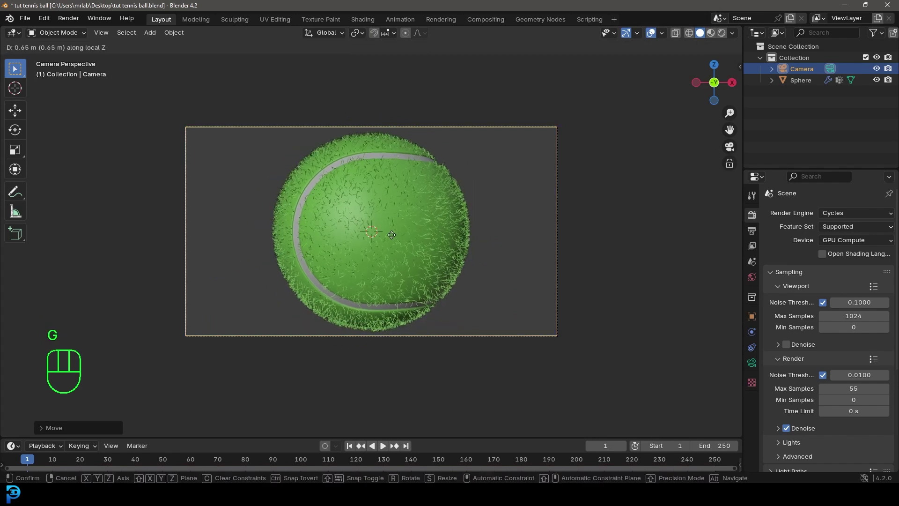
pyautogui.click(447, 248)
pyautogui.press('g')
pyautogui.click(441, 250)
pyautogui.scroll(2, 354, 201)
# Rotate the ball freely so the seam curves diagonally through the camera frame, deselect it and save the file.
pyautogui.click(409, 252)
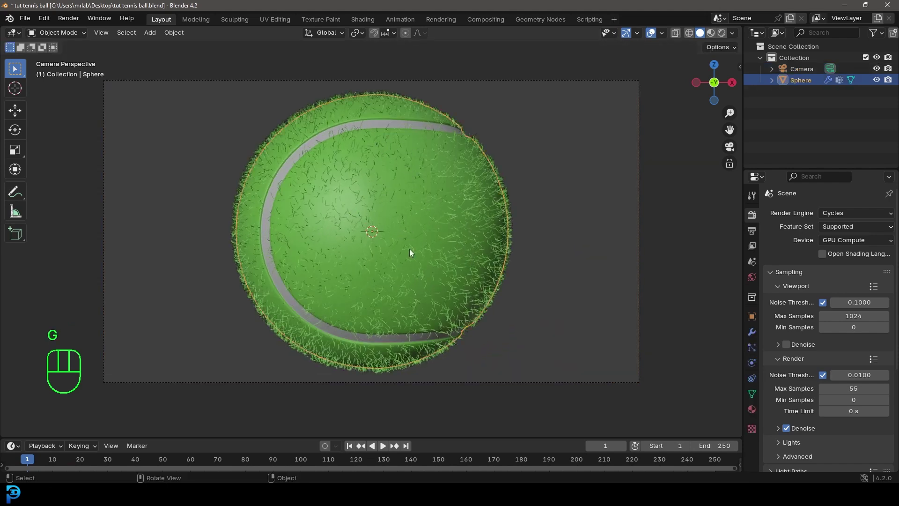
pyautogui.press('r')
pyautogui.press('r')
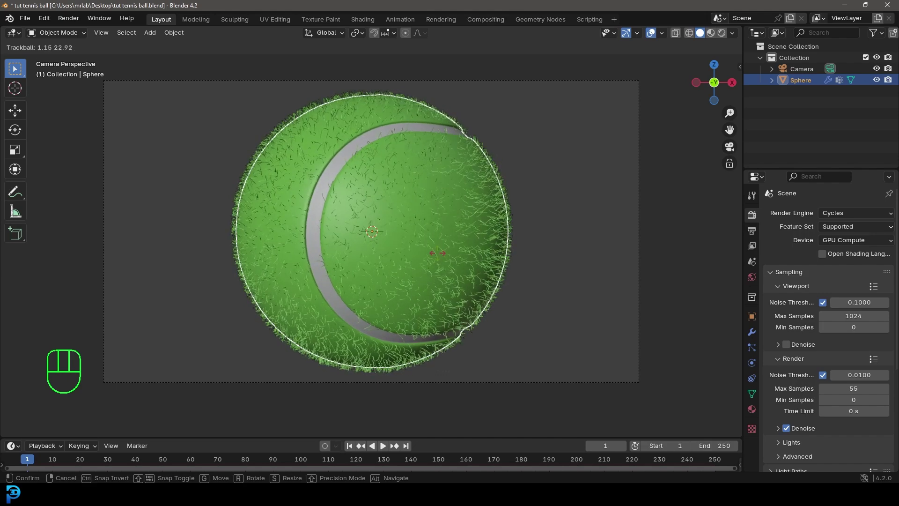
pyautogui.press('r')
pyautogui.click(465, 279)
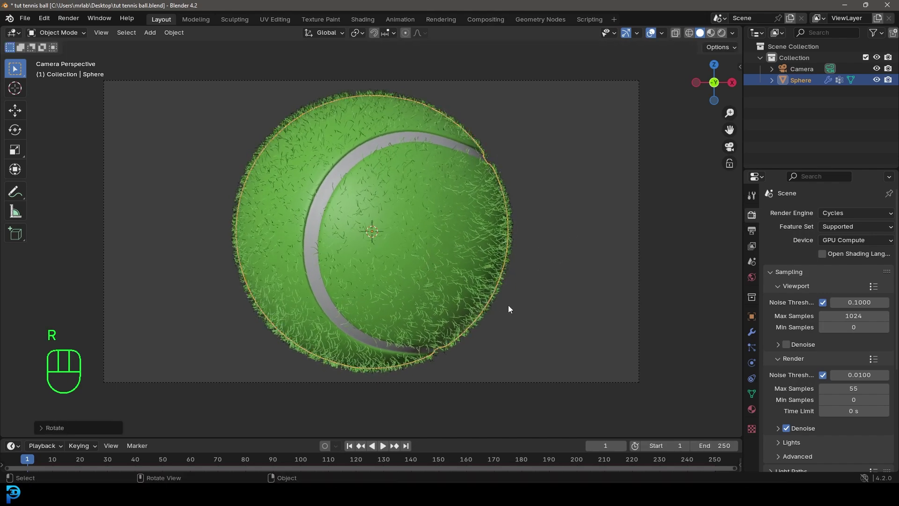
pyautogui.hotkey('alt', 'a')
pyautogui.hotkey('ctrl', 's')
pyautogui.hotkey('ctrl', 's')
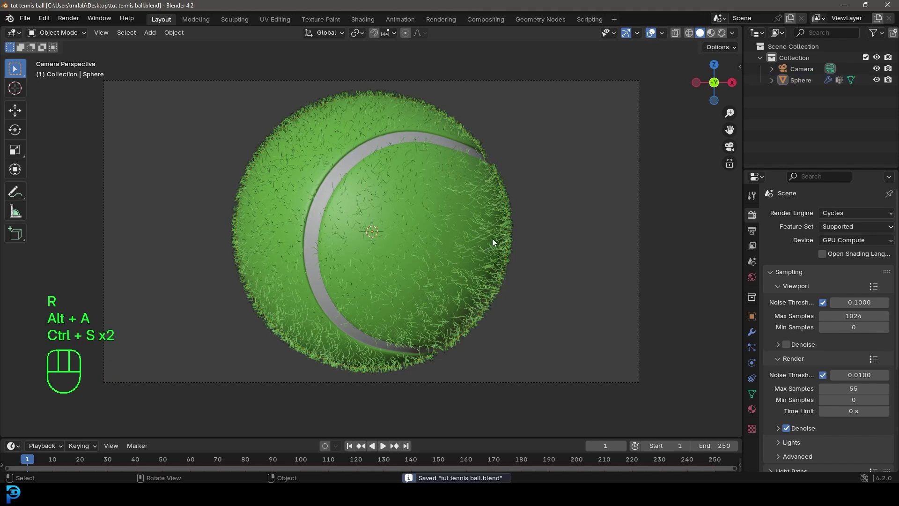
# Add an area light, place it on the positive X side of the ball in front view and rotate it toward the ball.
pyautogui.scroll(-1, 450, 215)
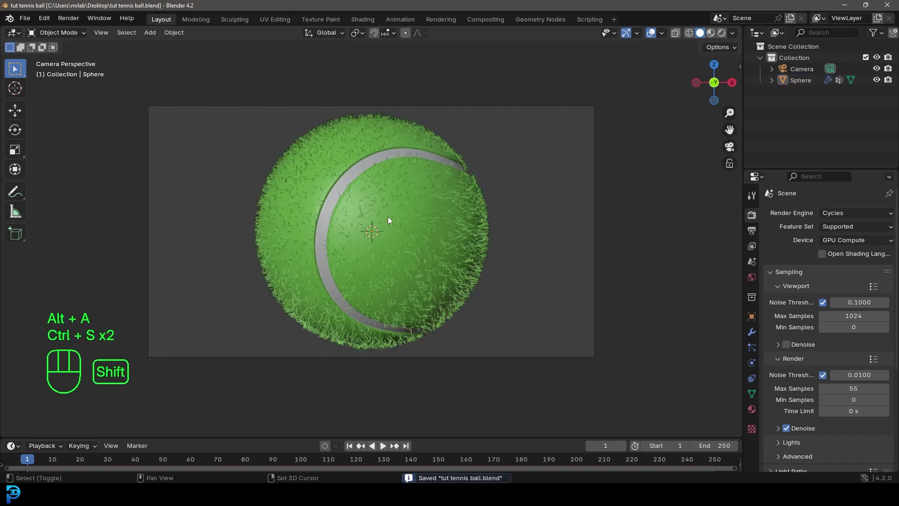
pyautogui.hotkey('shift', 'a')
pyautogui.moveTo(354, 195)
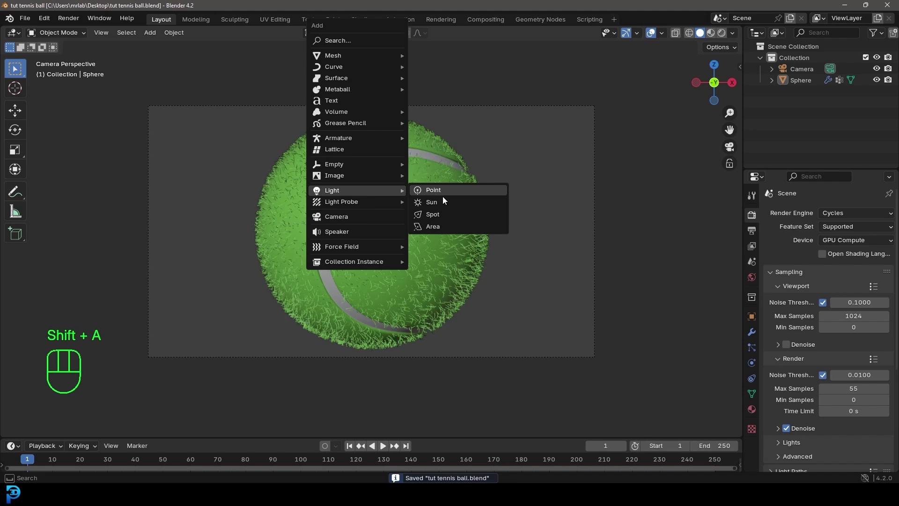
pyautogui.click(424, 227)
pyautogui.press('KP_1')
pyautogui.scroll(3, 519, 238)
pyautogui.press('g')
pyautogui.click(651, 307)
pyautogui.scroll(-3, 650, 308)
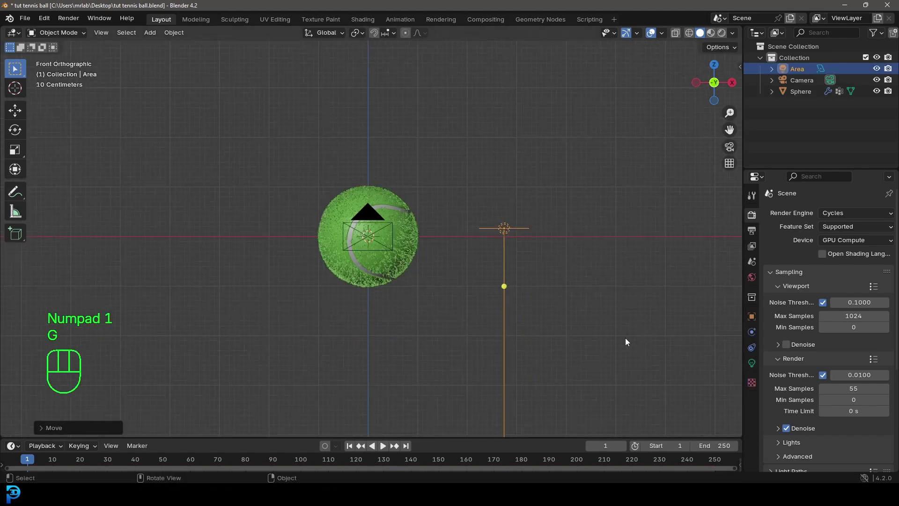
pyautogui.press('r')
pyautogui.click(421, 337)
# Set the area light's power to 200 W and its size to 2.5 m.
pyautogui.click(751, 363)
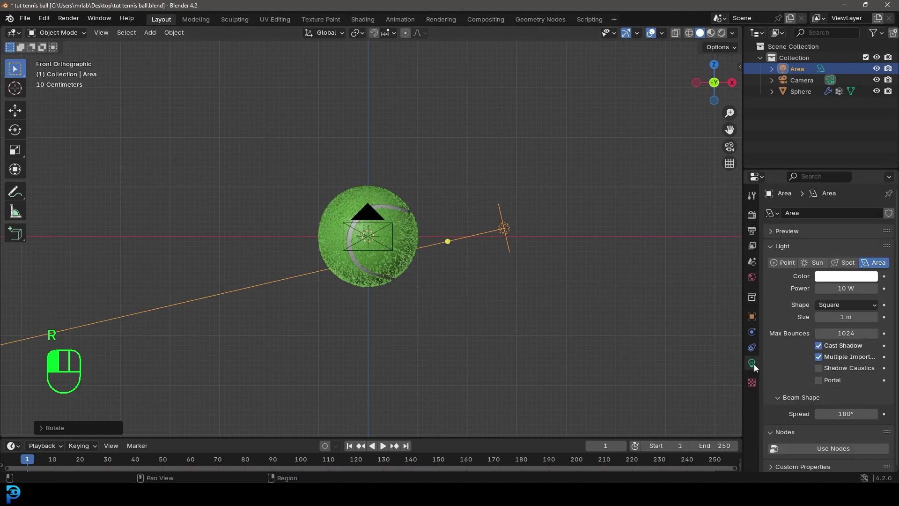
pyautogui.click(856, 289)
pyautogui.write('200')
pyautogui.press('Return')
pyautogui.click(844, 318)
pyautogui.write('2.5')
pyautogui.press('Return')
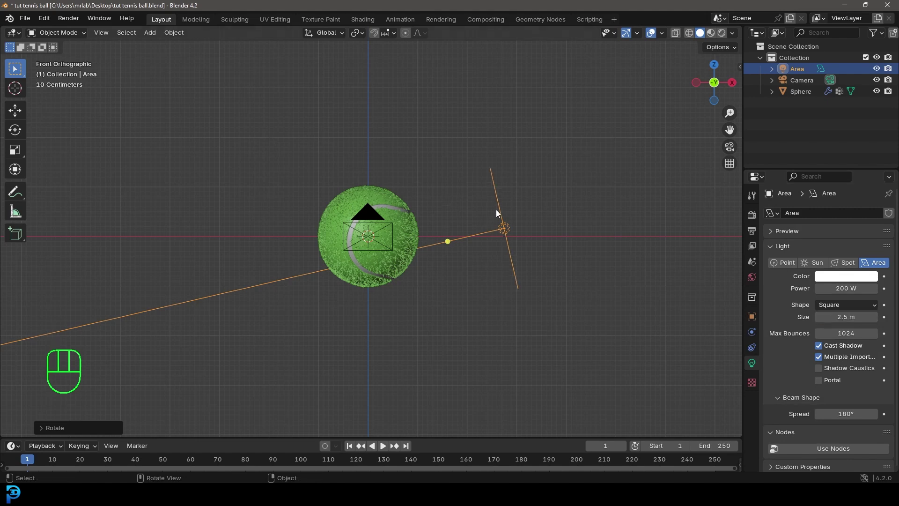
# In top view, turn the area light toward the ball and move it forward to the camera side.
pyautogui.press('KP_7')
pyautogui.press('r')
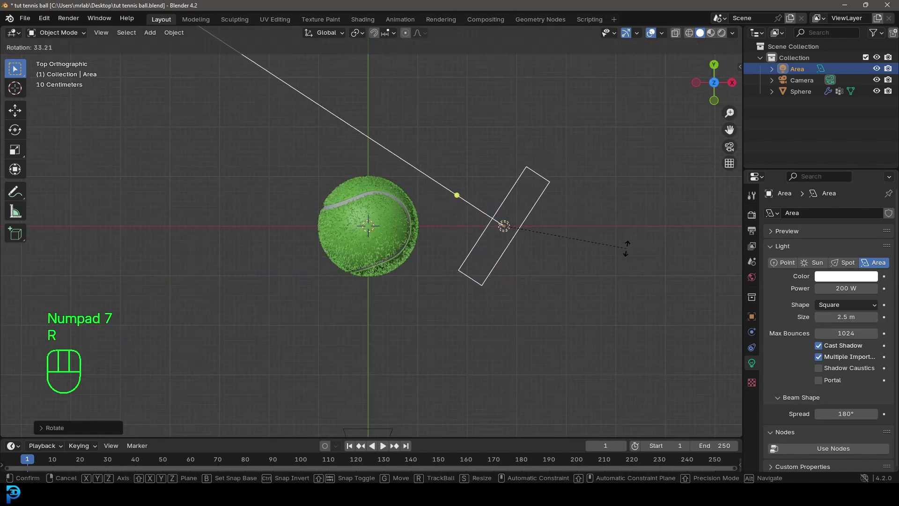
pyautogui.press('g')
pyautogui.click(600, 316)
# Duplicate the area light to the front of the ball on the negative X side and rotate the copy toward the ball.
pyautogui.hotkey('shift', 'd')
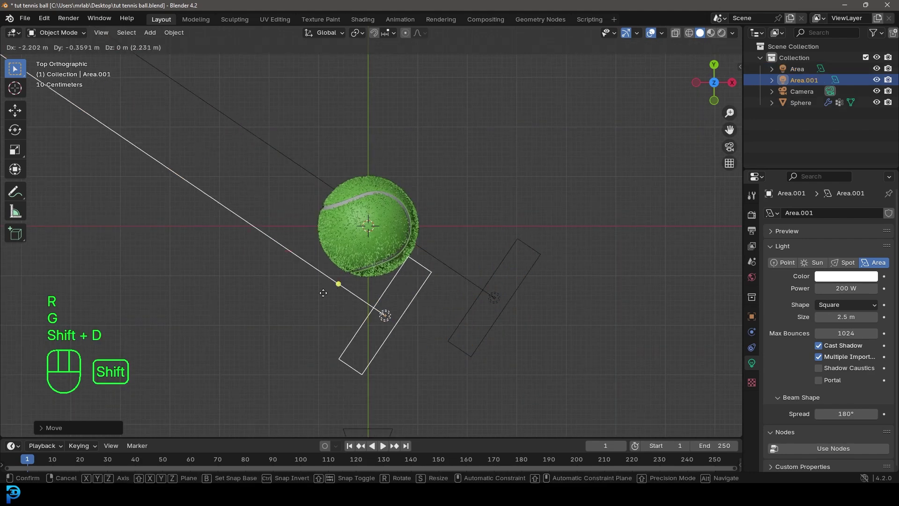
pyautogui.click(252, 303)
pyautogui.press('r')
pyautogui.click(380, 409)
pyautogui.press('g')
pyautogui.click(355, 394)
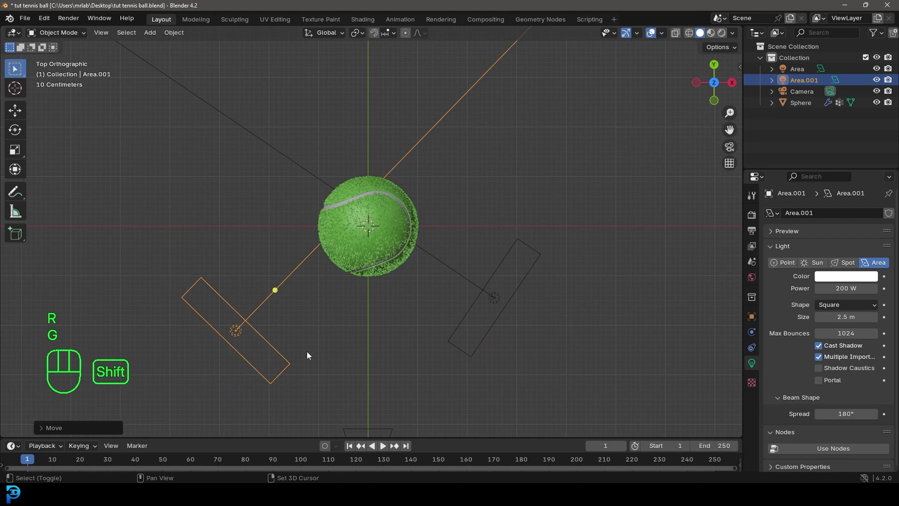
# Duplicate the area light to behind the ball on the negative X side, rotate it toward the ball and move it closer.
pyautogui.hotkey('shift', 'd')
pyautogui.click(386, 142)
pyautogui.press('r')
pyautogui.click(328, 341)
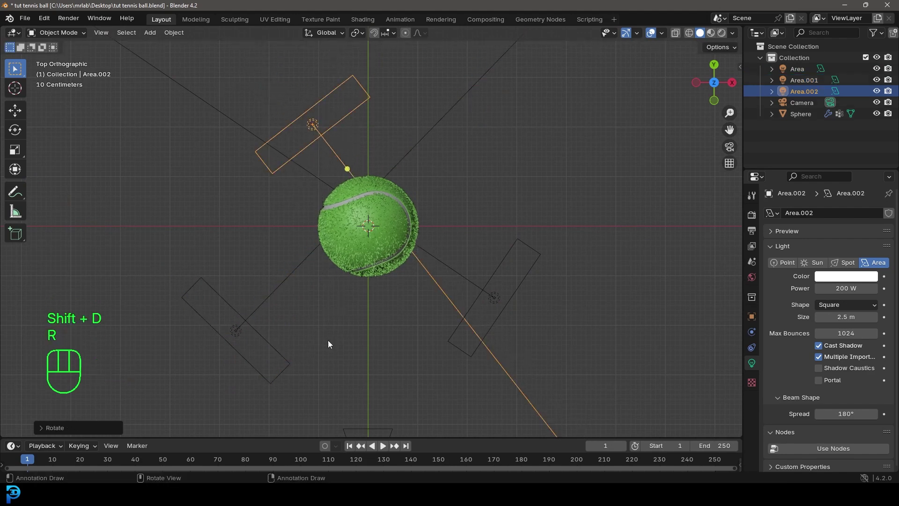
pyautogui.press('g')
pyautogui.click(378, 203)
# Duplicate the rear area light to the positive X side behind the ball and rotate the copy toward the ball.
pyautogui.hotkey('shift', 'd')
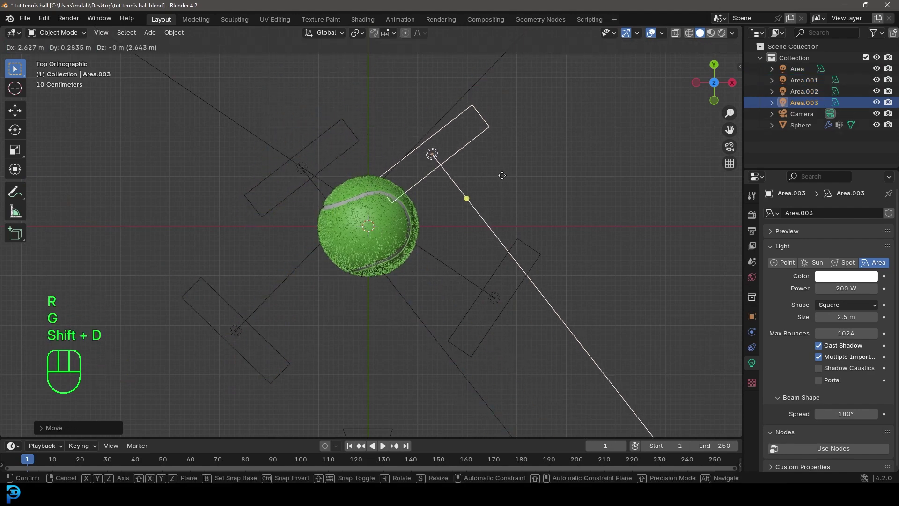
pyautogui.click(502, 175)
pyautogui.press('r')
pyautogui.click(417, 288)
pyautogui.press('g')
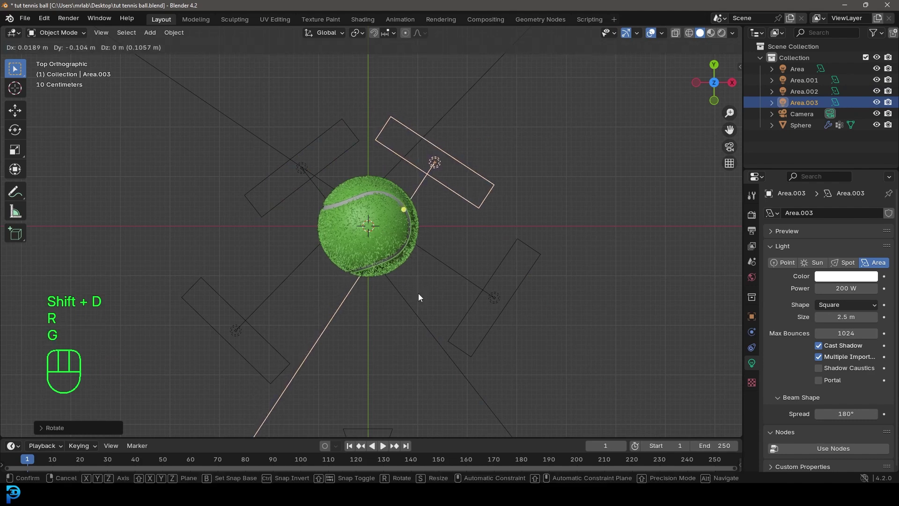
pyautogui.click(419, 297)
# Set the power of both area lights behind the ball to 270 W.
pyautogui.click(851, 288)
pyautogui.write('270')
pyautogui.press('Return')
pyautogui.click(344, 123)
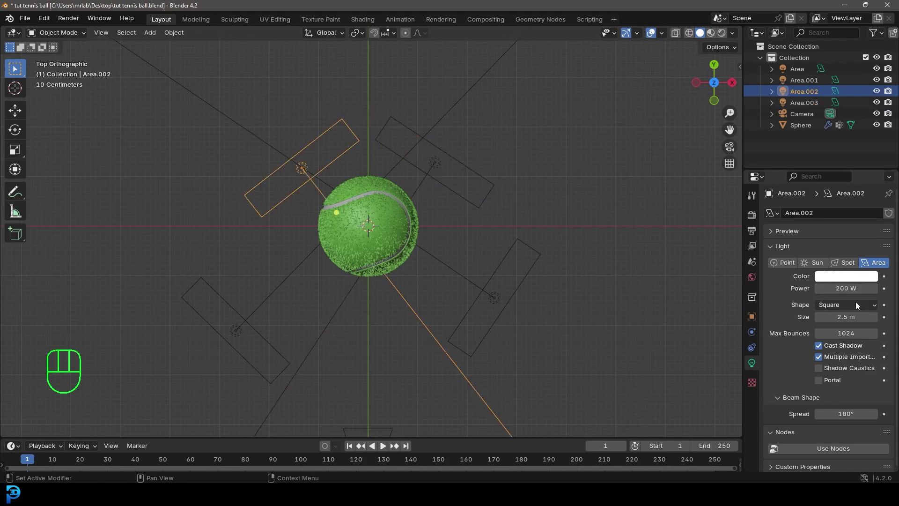
pyautogui.click(842, 288)
pyautogui.write('270')
pyautogui.press('Return')
# Look through the camera, save the file and switch the viewport to rendered shading.
pyautogui.press('KP_0')
pyautogui.hotkey('ctrl', 's')
pyautogui.hotkey('ctrl', 's')
pyautogui.press('z')
pyautogui.click(466, 136)
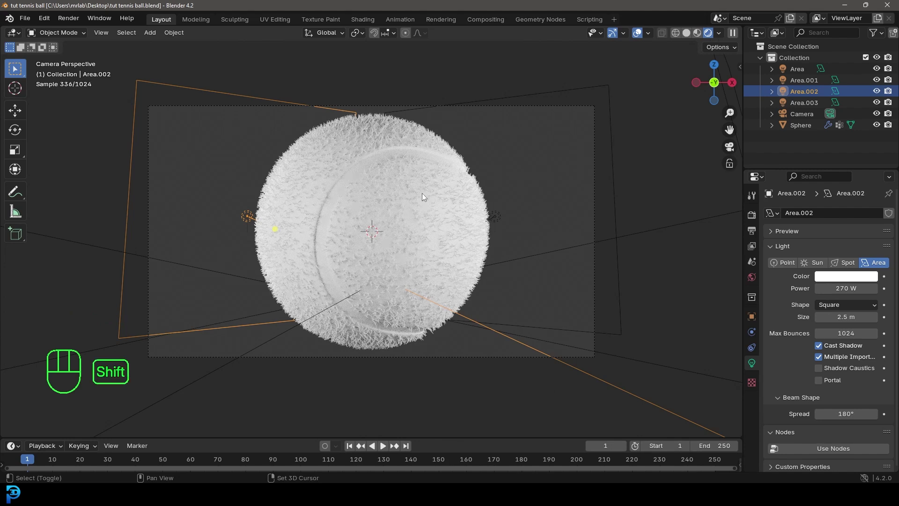
# Add a mesh plane and rotate it 90 degrees about the X axis so it stands upright.
pyautogui.hotkey('shift', 'a')
pyautogui.moveTo(366, 192)
pyautogui.moveTo(370, 58)
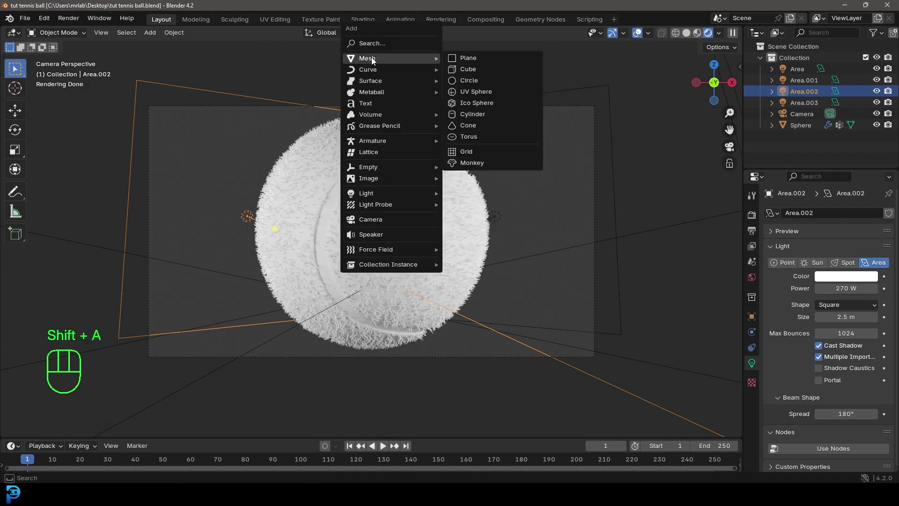
pyautogui.click(471, 54)
pyautogui.write('r')
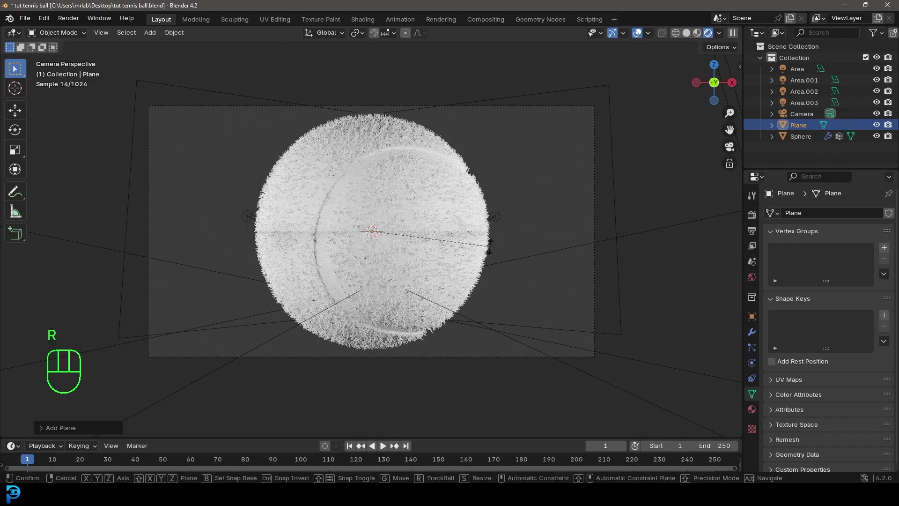
pyautogui.write('x90')
pyautogui.press('Return')
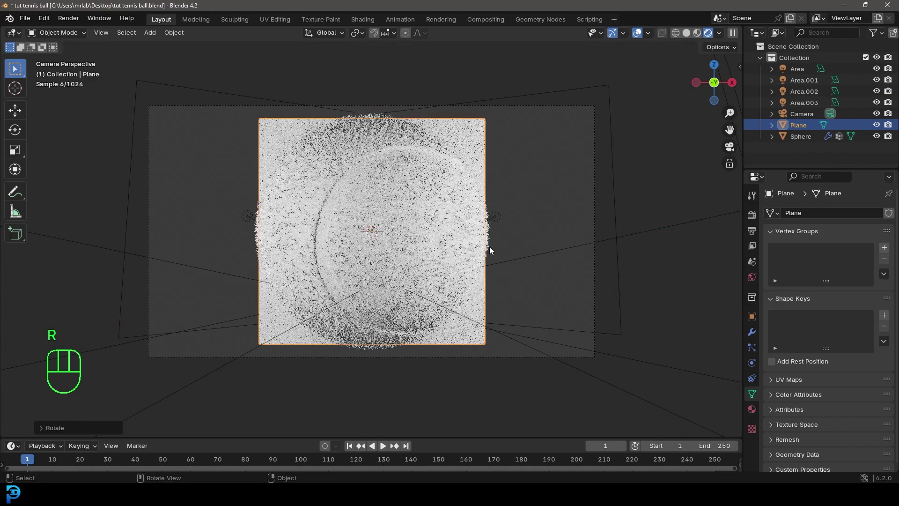
# Scale the plane and stretch it along the X axis into a wide rectangle covering the ball.
pyautogui.press('s')
pyautogui.click(520, 308)
pyautogui.press('s')
pyautogui.press('x')
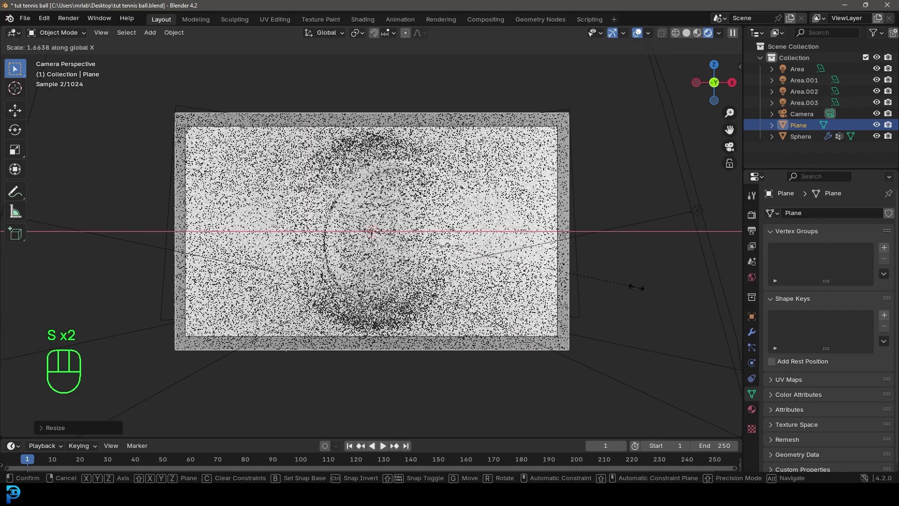
pyautogui.click(639, 290)
# Move the plane along Y far behind the ball and scale it up to extend past the camera frame.
pyautogui.moveTo(556, 269); pyautogui.dragTo(427, 243, button='middle')
pyautogui.press('g')
pyautogui.press('y')
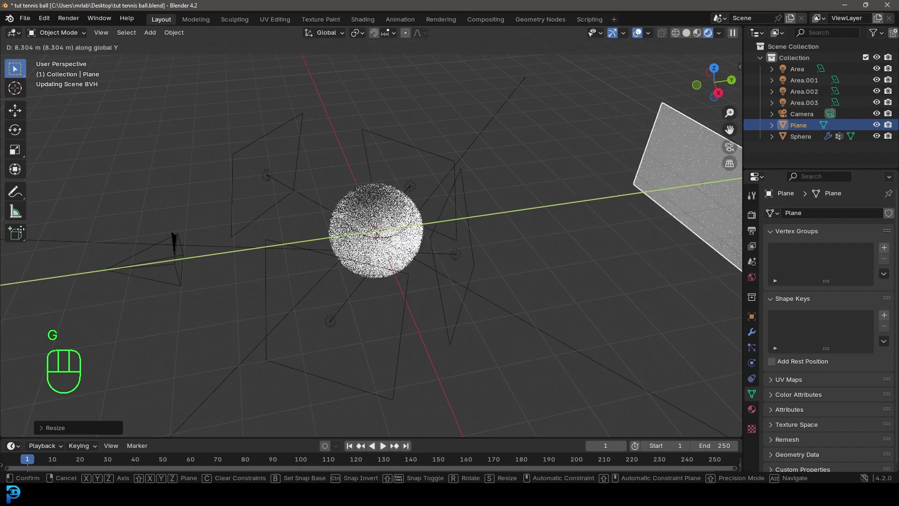
pyautogui.click(552, 201)
pyautogui.press('KP_0')
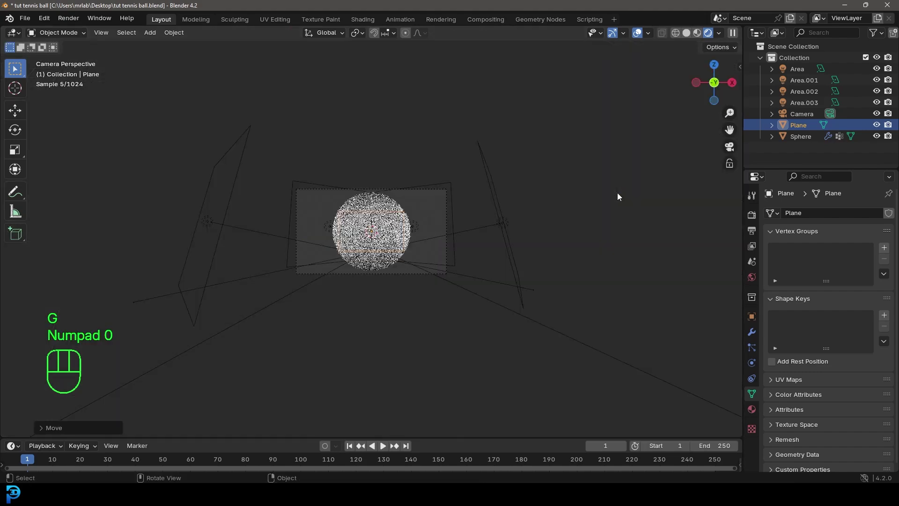
pyautogui.press('s')
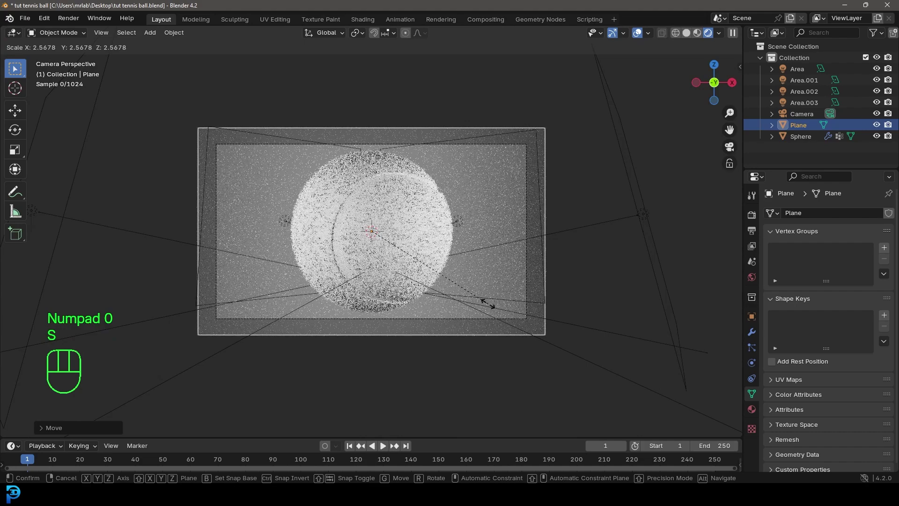
pyautogui.click(483, 303)
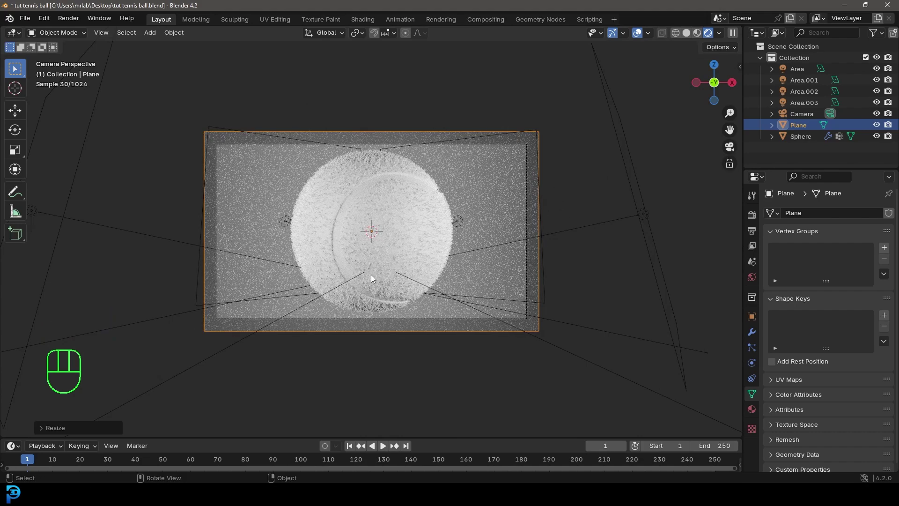
# Draw a render region around the camera frame to limit the viewport render to it.
pyautogui.hotkey('ctrl', 'b')
pyautogui.moveTo(173, 102); pyautogui.dragTo(536, 328)
pyautogui.scroll(2, 535, 269)
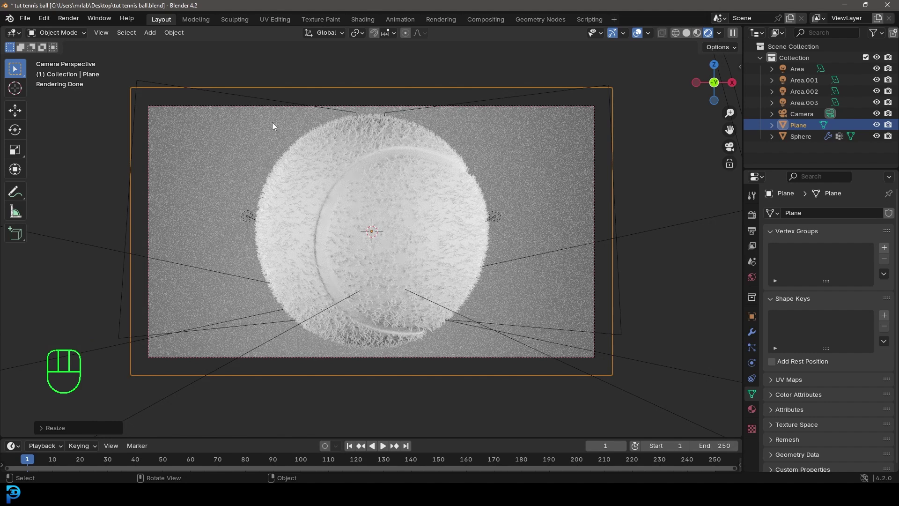
# Save the file and set the base color of the ball's "tennis ball" material to bright green.
pyautogui.click(402, 180)
pyautogui.hotkey('ctrl', 's')
pyautogui.hotkey('ctrl', 's')
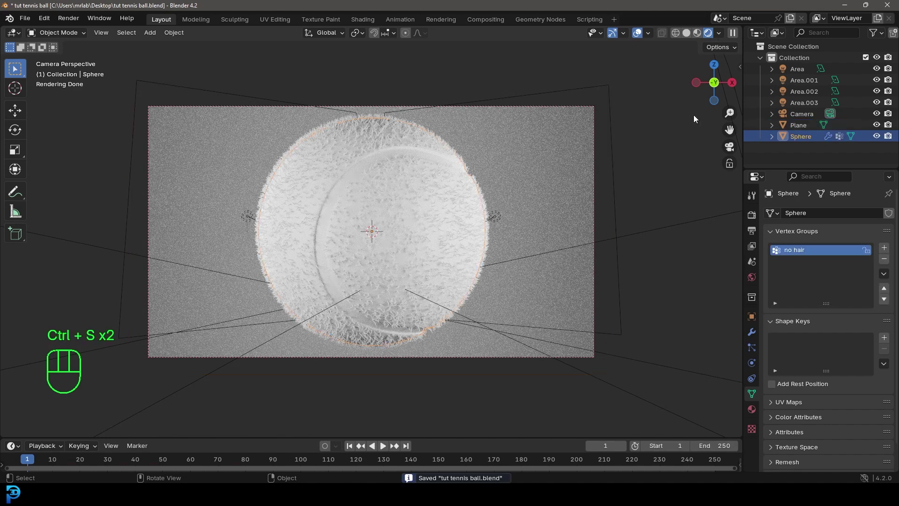
pyautogui.click(752, 409)
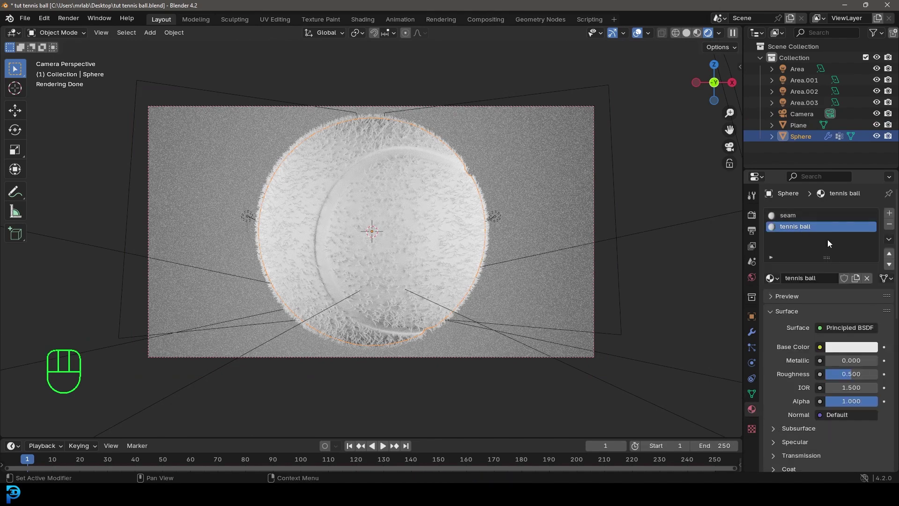
pyautogui.click(850, 351)
pyautogui.moveTo(779, 220); pyautogui.dragTo(772, 211)
# Give the background plane a new material with a near-black base color.
pyautogui.click(549, 137)
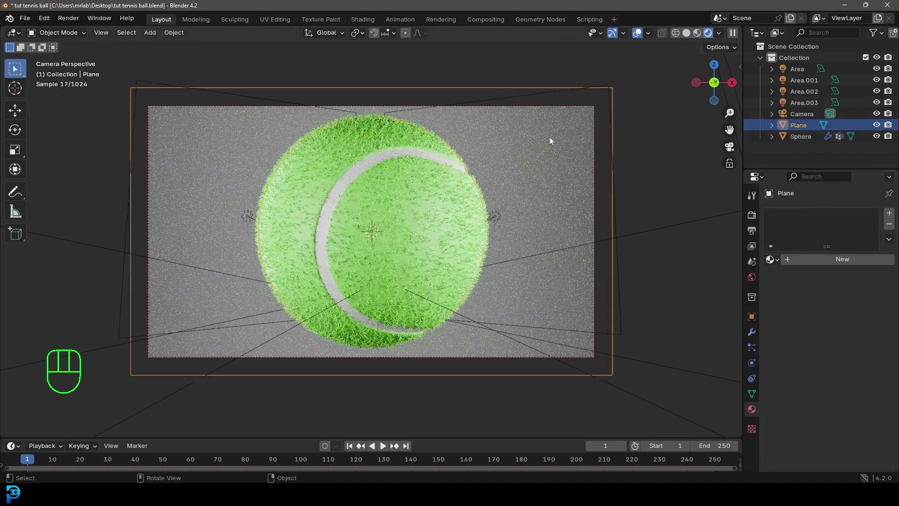
pyautogui.click(840, 261)
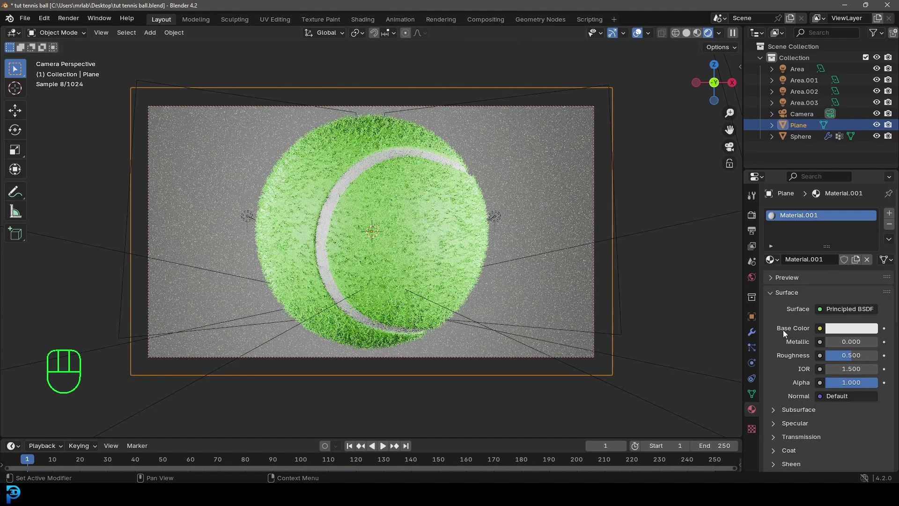
pyautogui.click(843, 329)
pyautogui.moveTo(867, 236); pyautogui.dragTo(868, 228)
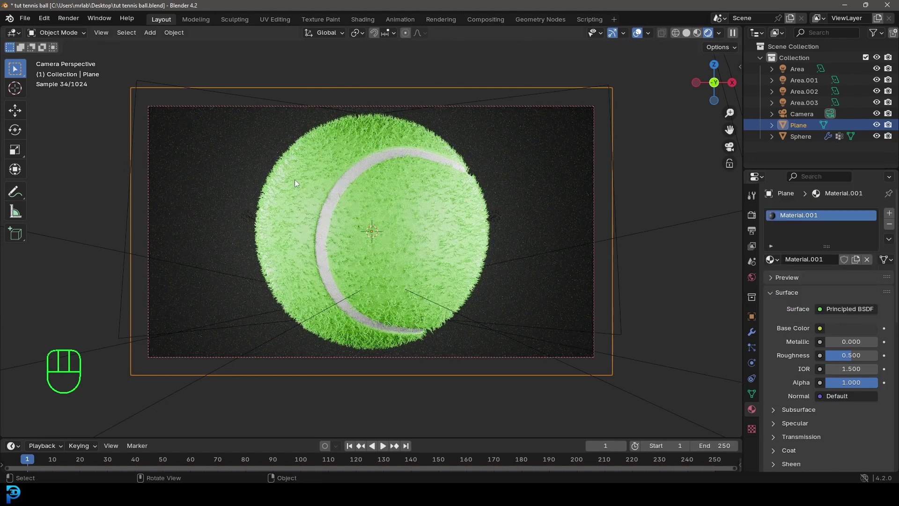
# Set the root diameter of the ball's hair particles to 0.45 m in the hair shape settings.
pyautogui.click(336, 147)
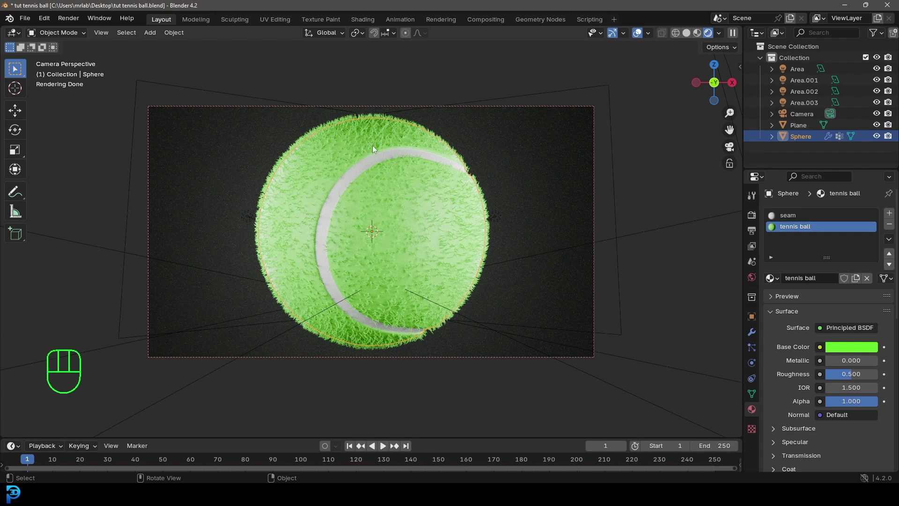
pyautogui.click(752, 348)
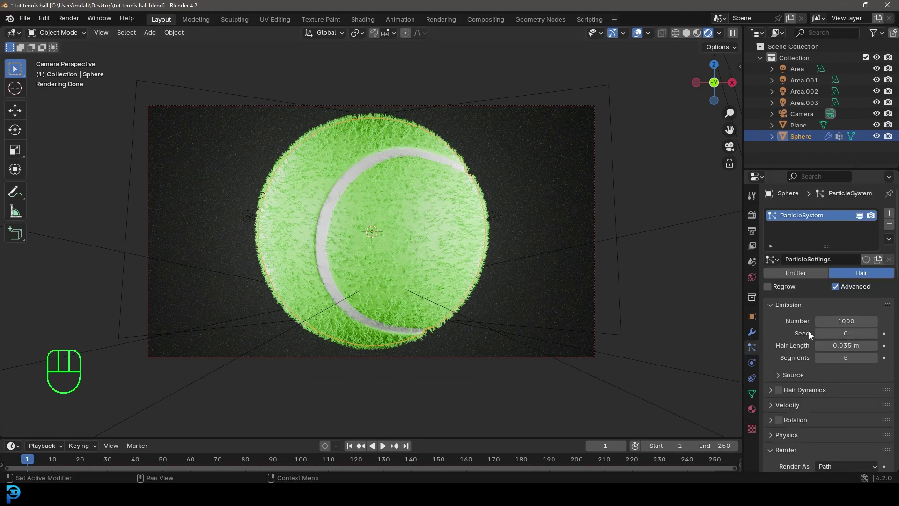
pyautogui.scroll(-6, 824, 294)
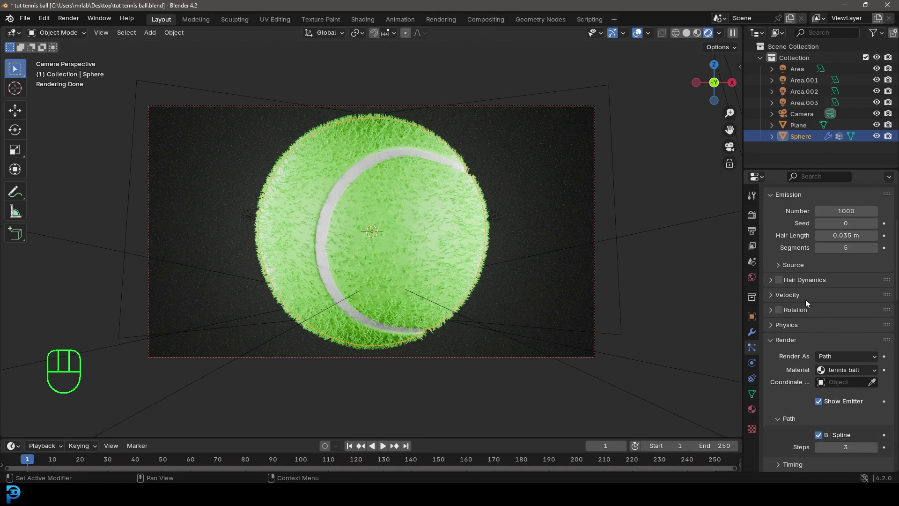
pyautogui.scroll(-14, 816, 356)
pyautogui.scroll(-12, 796, 403)
pyautogui.click(780, 381)
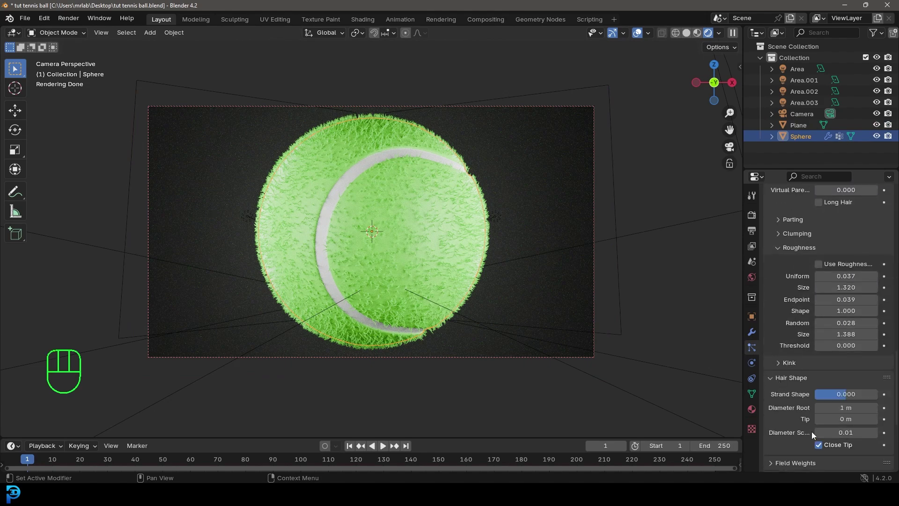
pyautogui.click(841, 407)
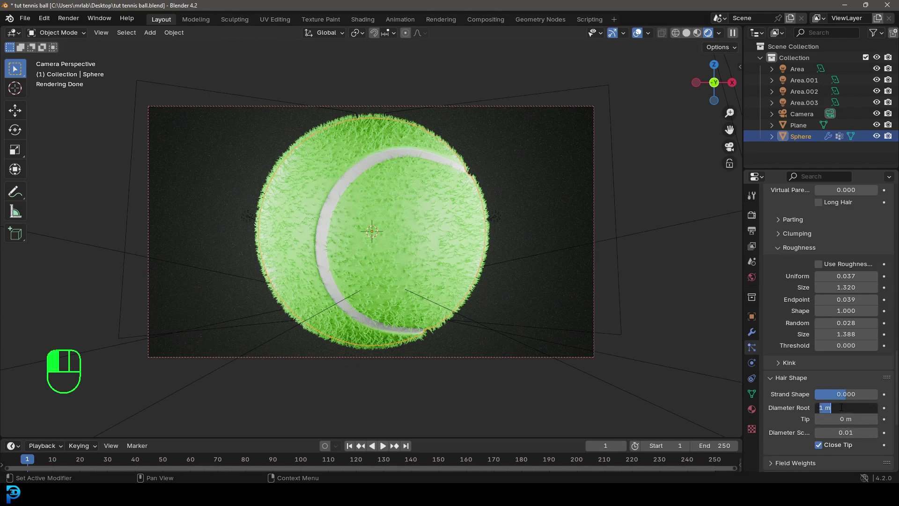
pyautogui.write('0.45')
pyautogui.press('Return')
# Switch the viewport to solid shading and save the file.
pyautogui.press('z')
pyautogui.click(546, 251)
pyautogui.hotkey('ctrl', 's')
pyautogui.hotkey('ctrl', 's')
pyautogui.hotkey('ctrl', 's')
pyautogui.scroll(2, 394, 201)
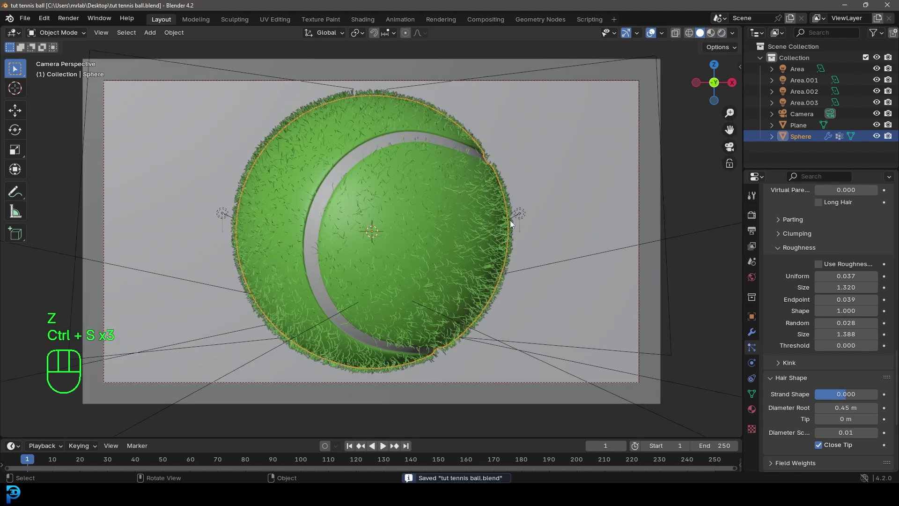
# Set the render amount of the hair's interpolated children to 200.
pyautogui.scroll(-8, 791, 224)
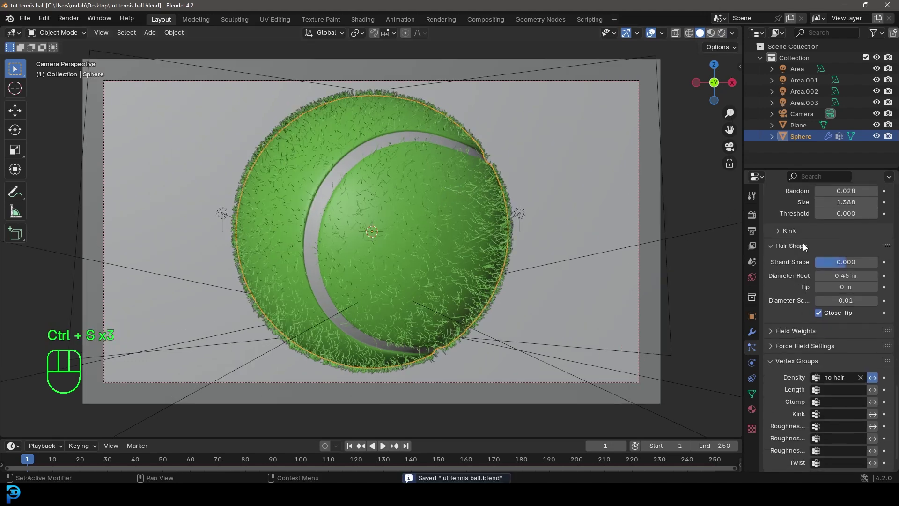
pyautogui.scroll(10, 799, 312)
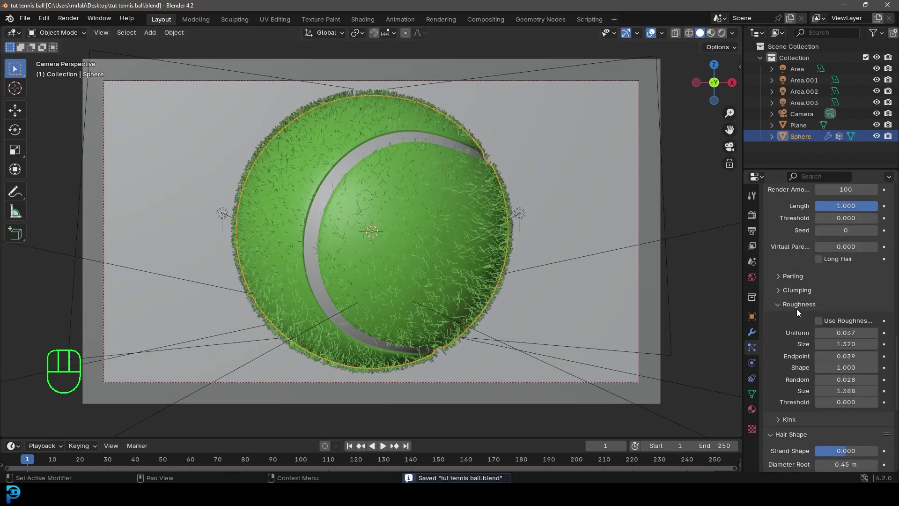
pyautogui.scroll(4, 803, 303)
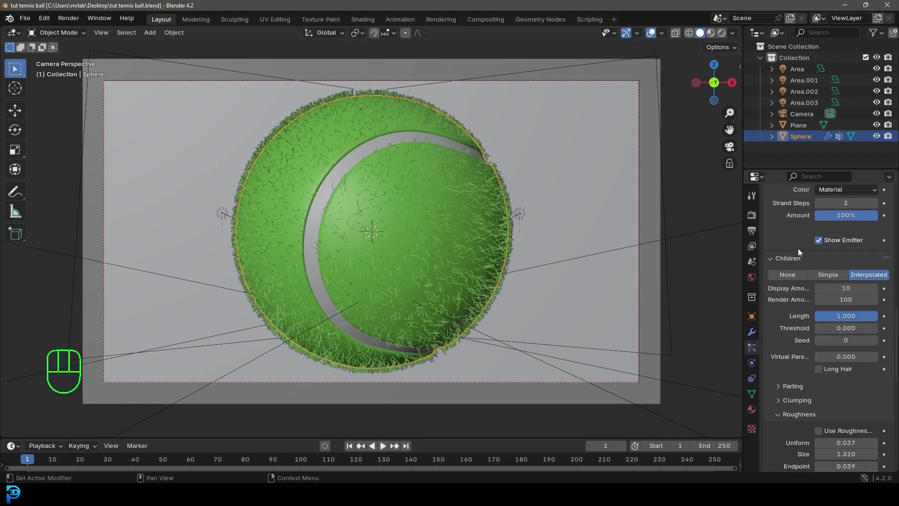
pyautogui.click(841, 300)
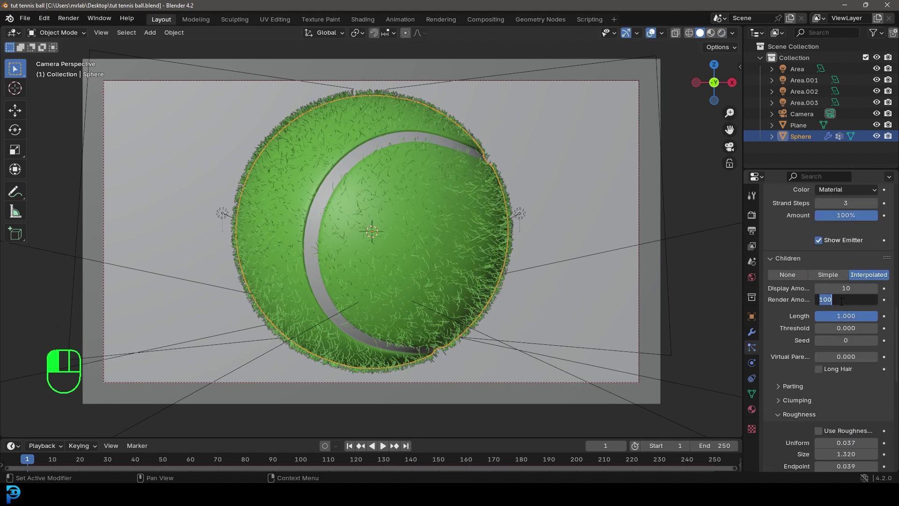
pyautogui.write('200')
pyautogui.press('Return')
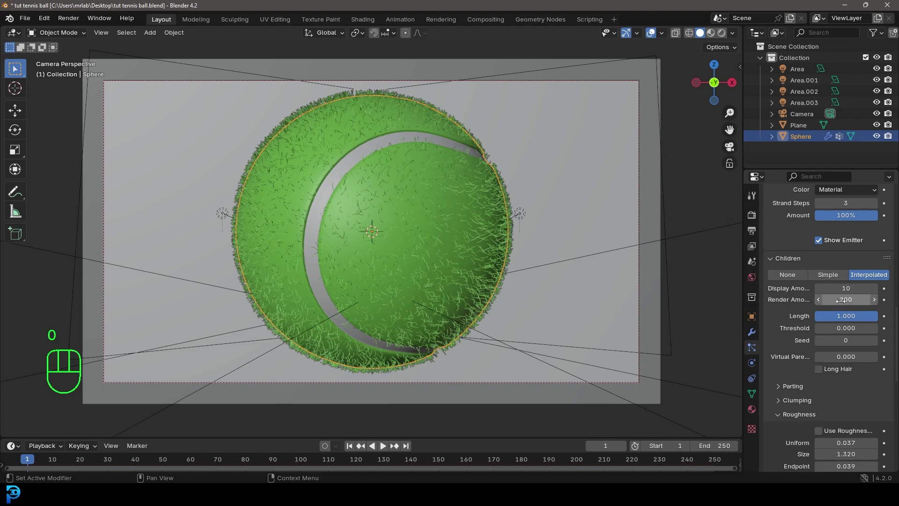
# Save the file and render the image from the camera.
pyautogui.hotkey('ctrl', 's')
pyautogui.hotkey('ctrl', 's')
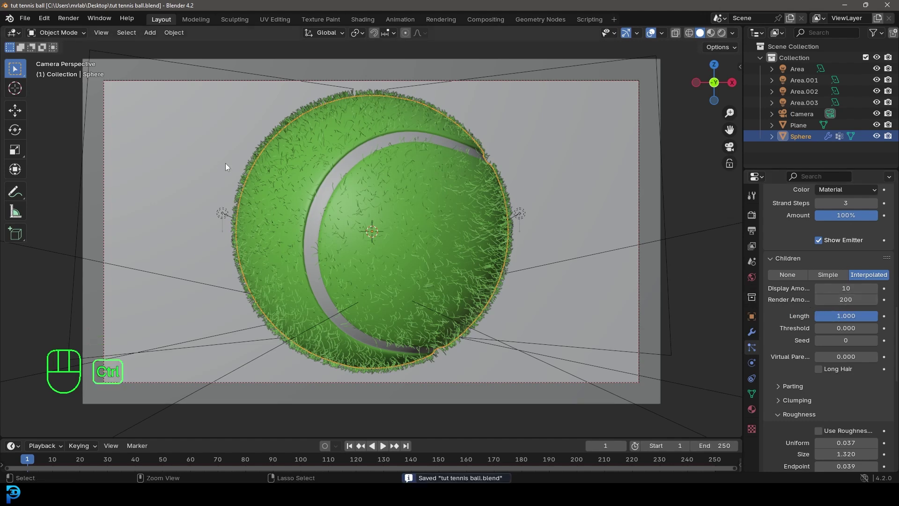
pyautogui.keyDown('shift'); pyautogui.moveTo(230, 128); pyautogui.dragTo(225, 135, button='middle'); pyautogui.keyUp('shift')
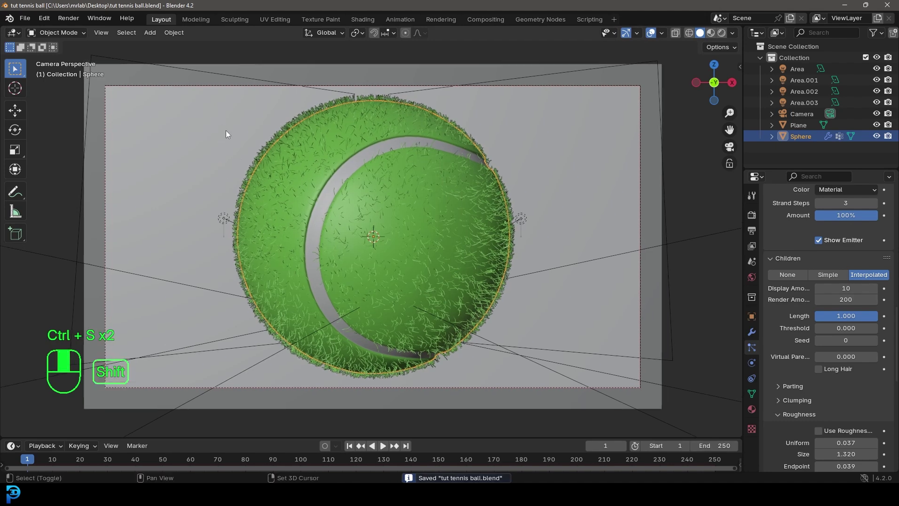
pyautogui.click(68, 18)
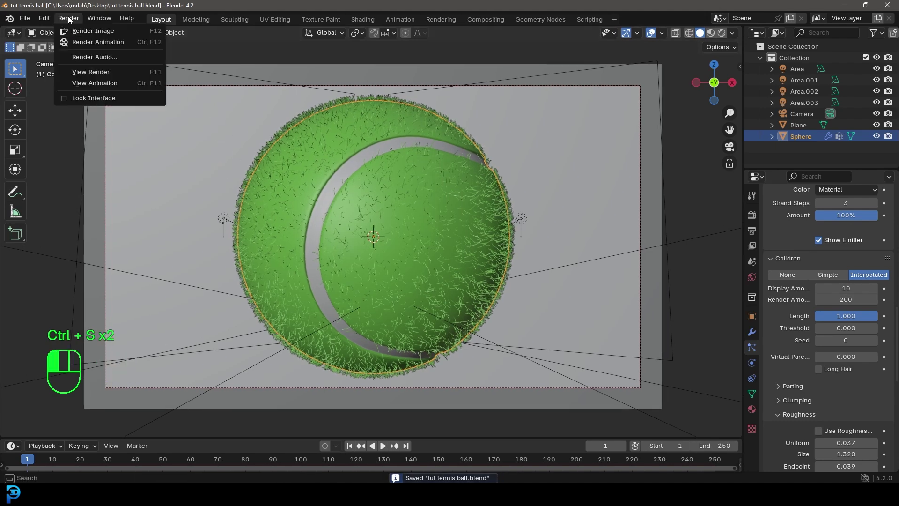
pyautogui.click(128, 30)
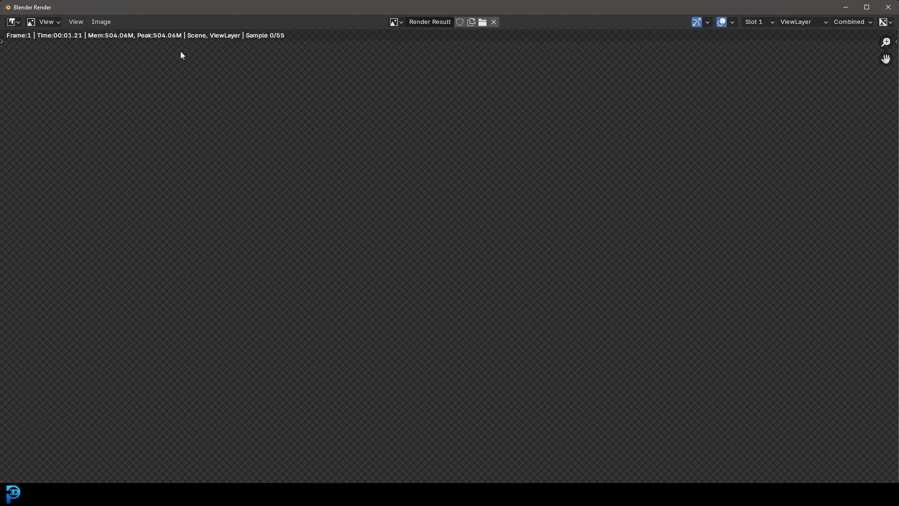